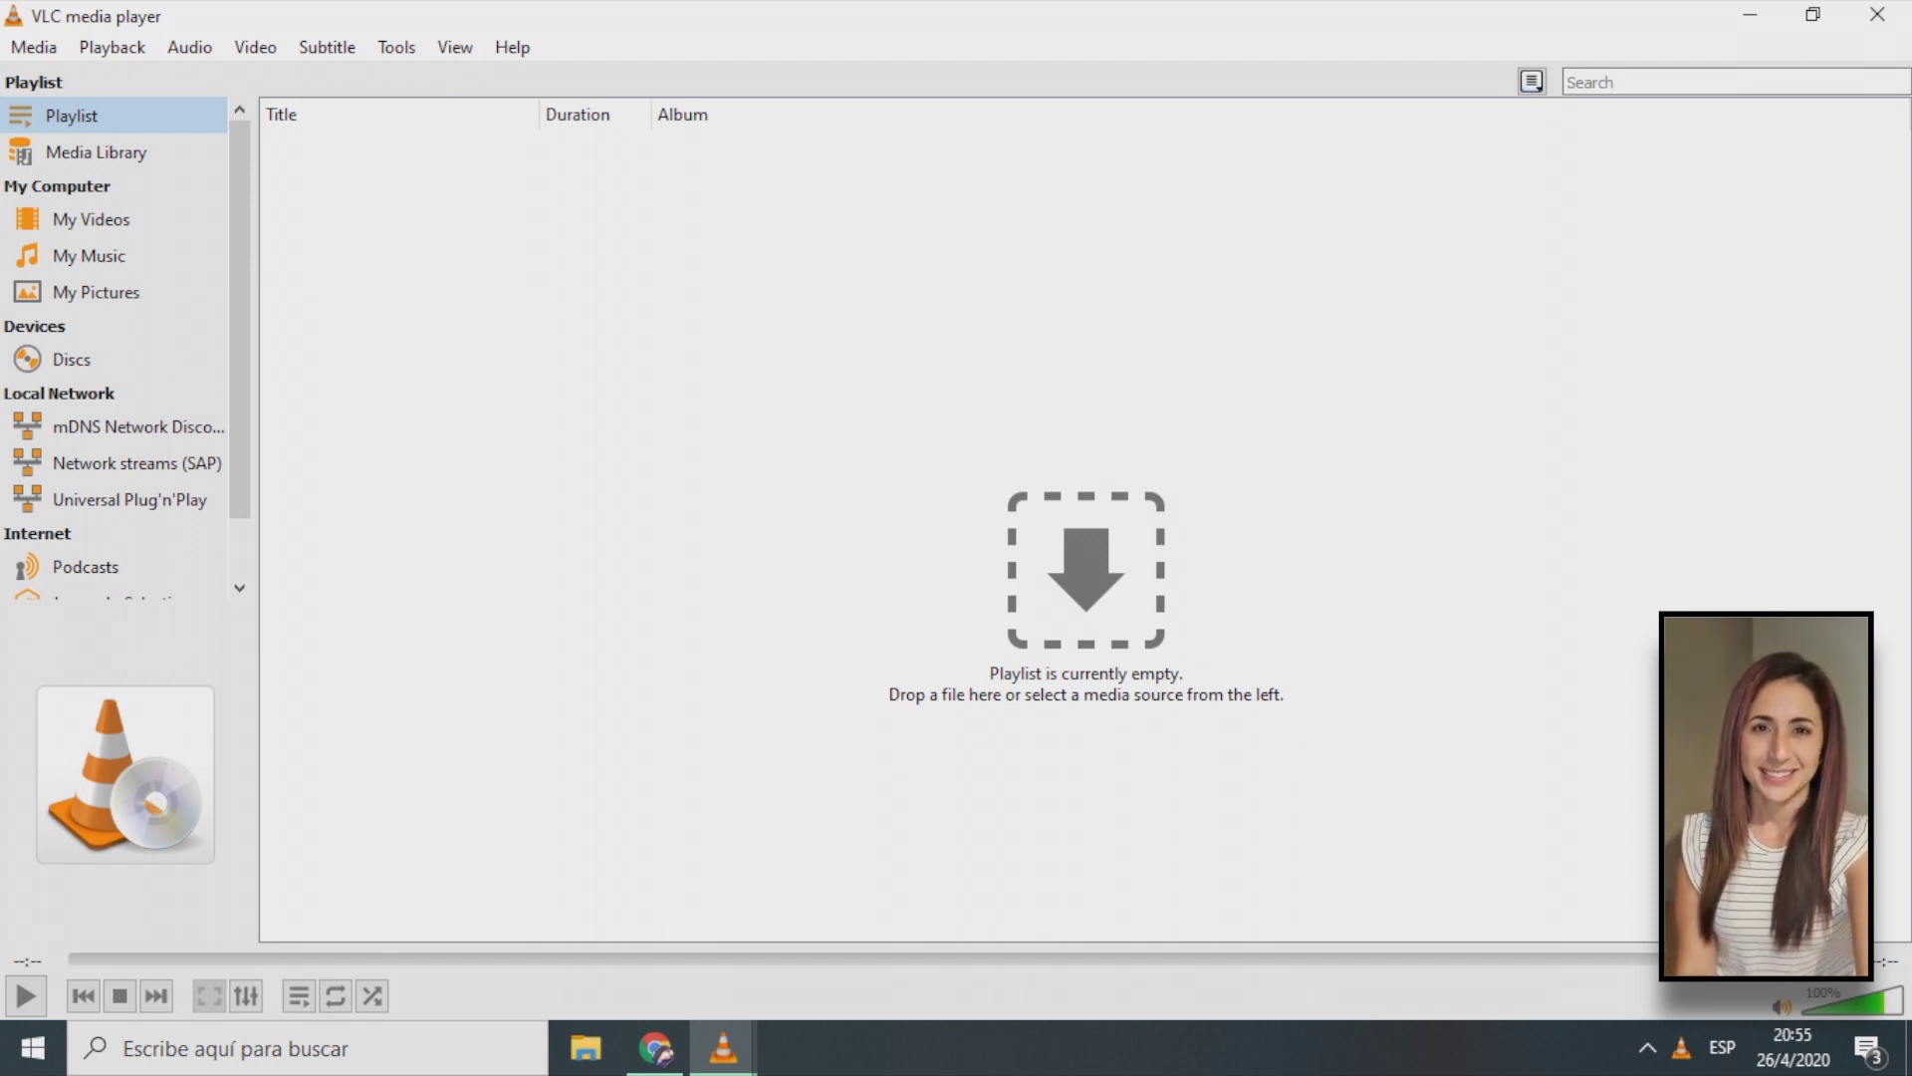
- Add the WAV file Amarillo from the Escritorio folder as the source for a Convert / Save job
left_click(33, 47)
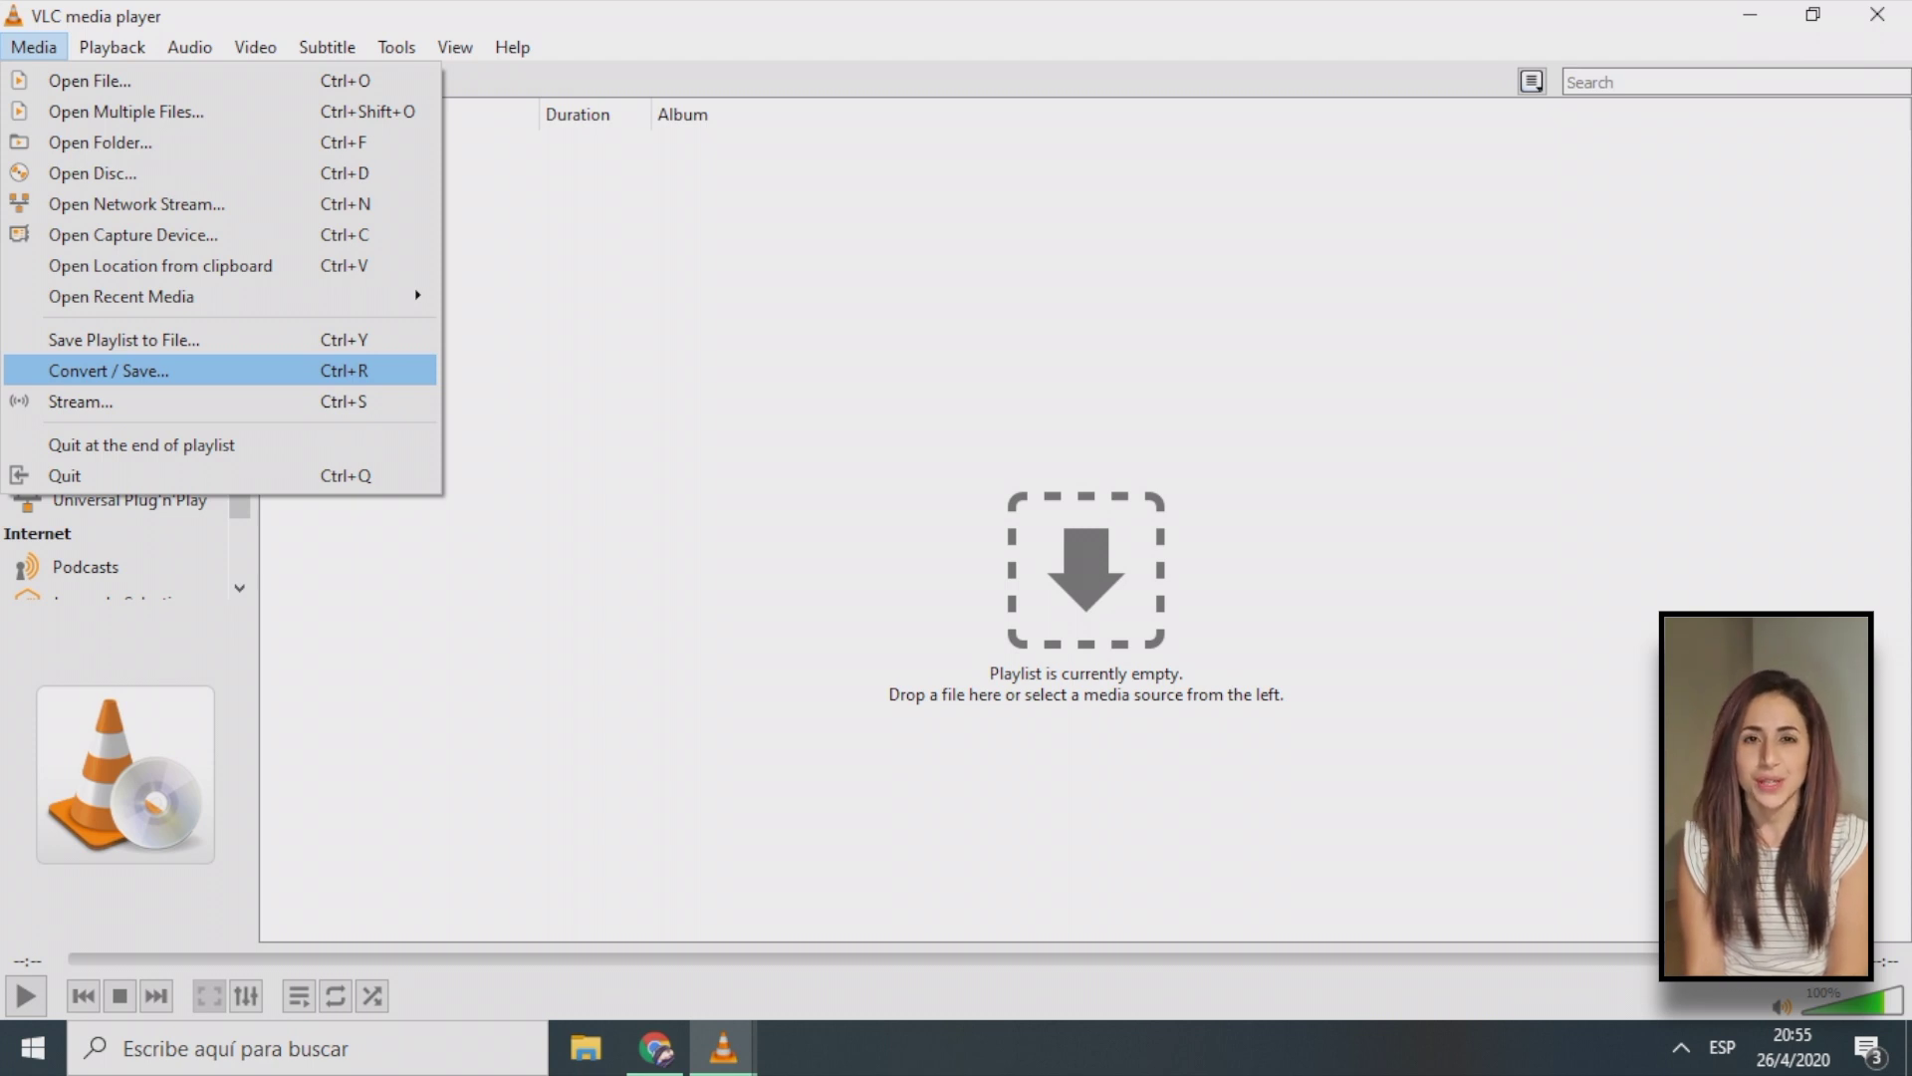
key("Return")
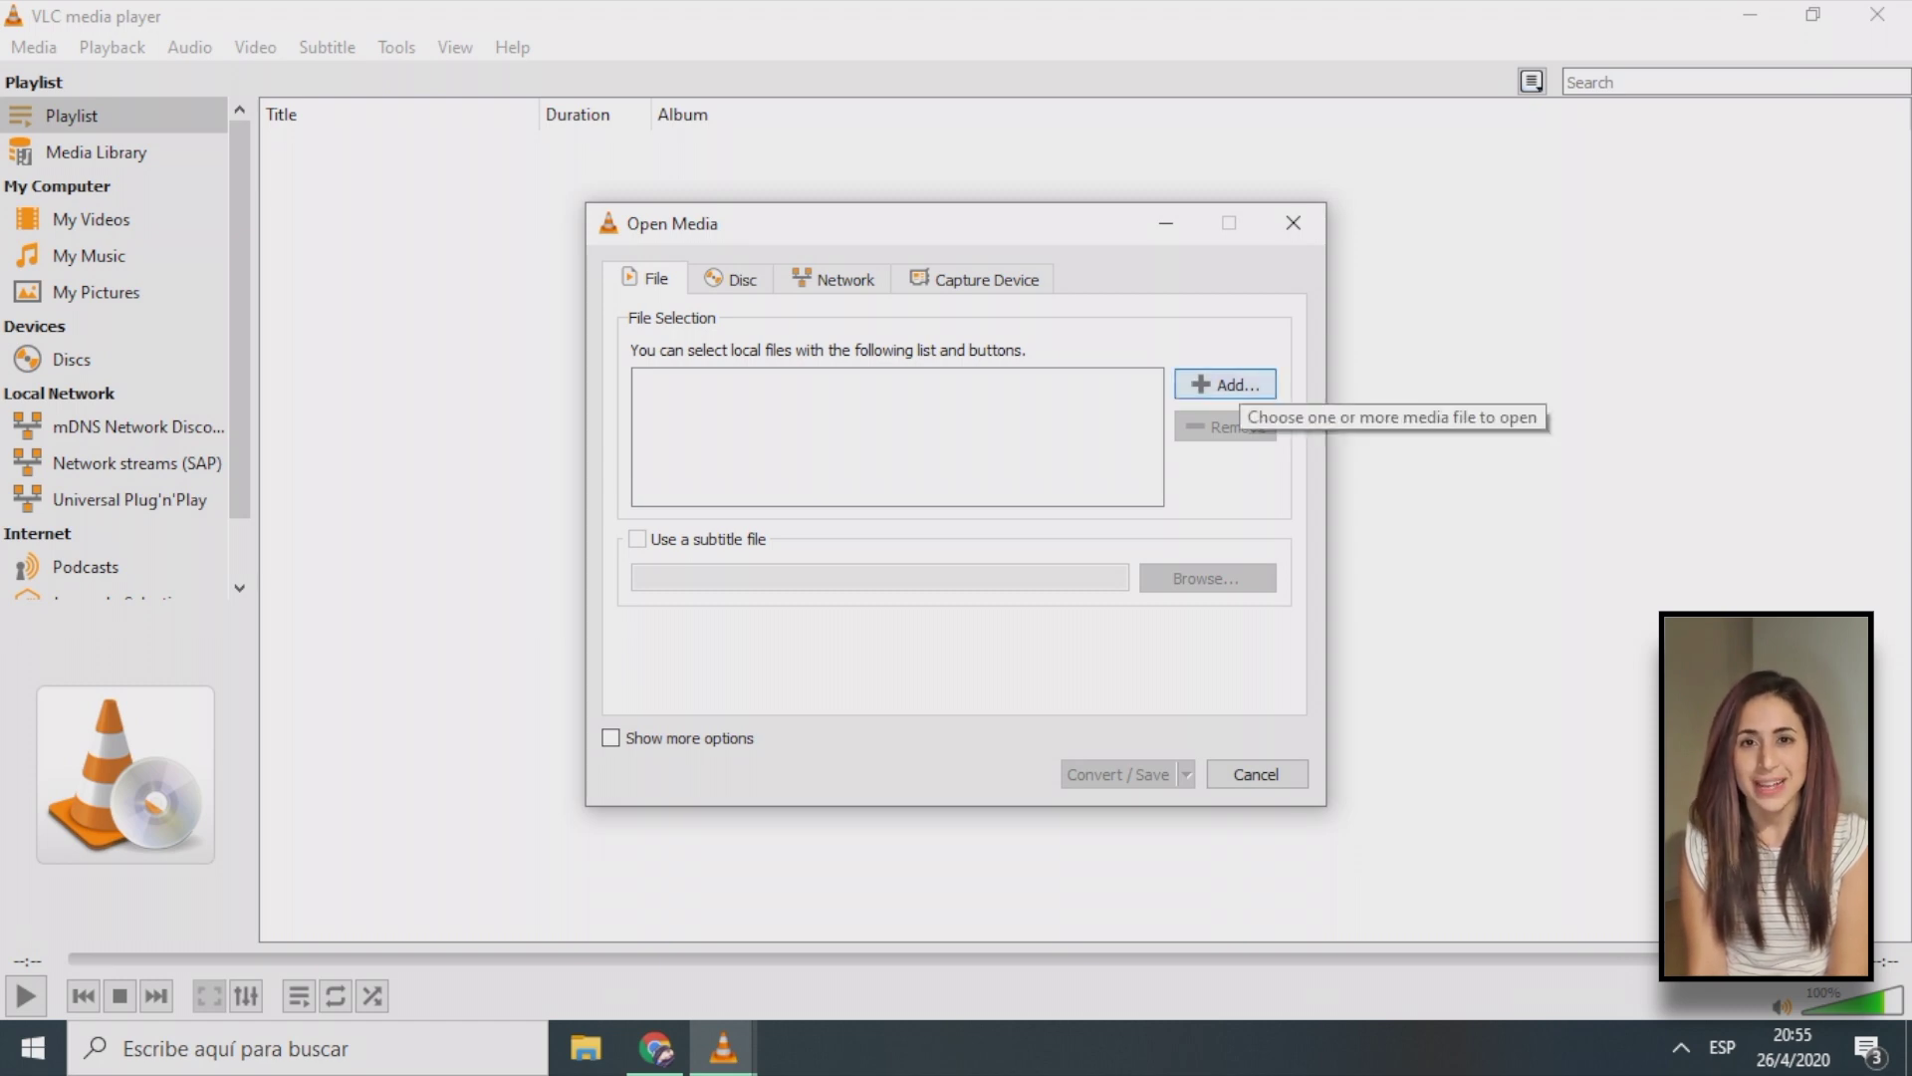
left_click(1225, 384)
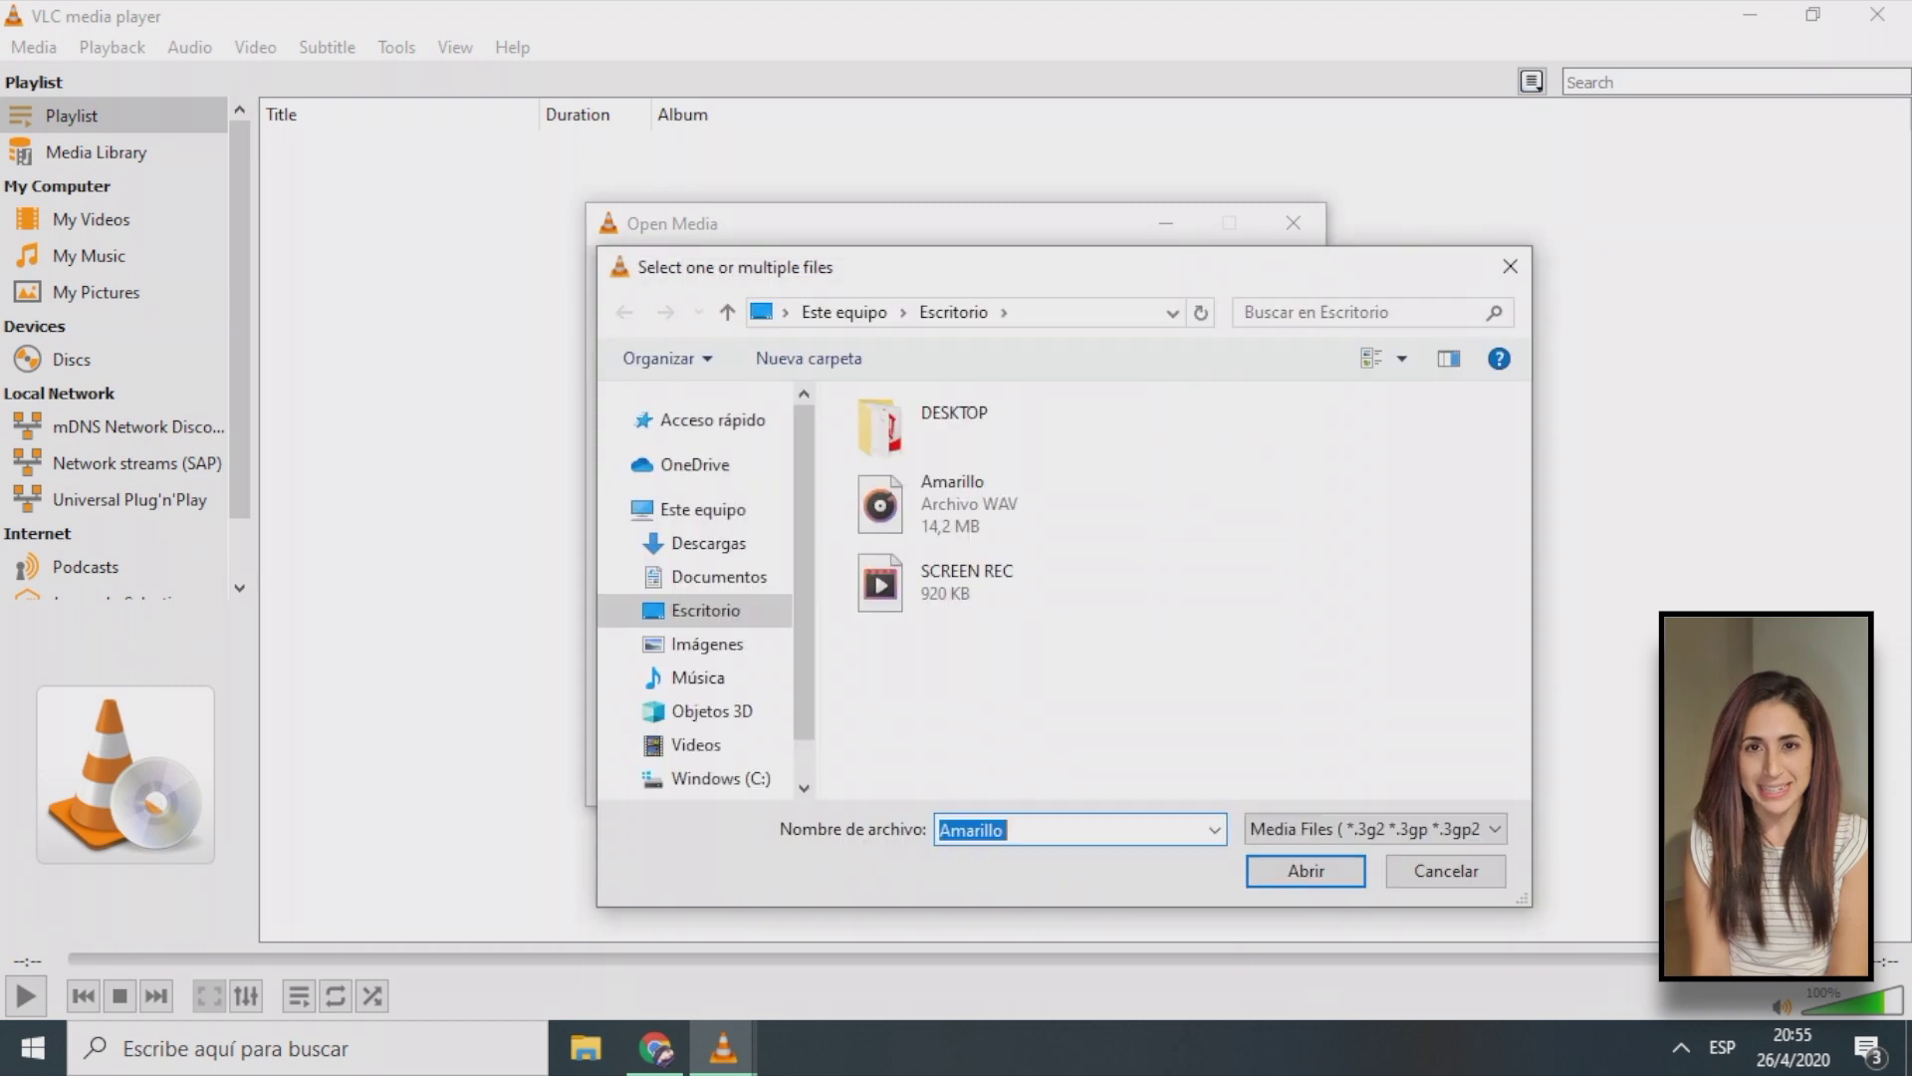
left_click(1016, 503)
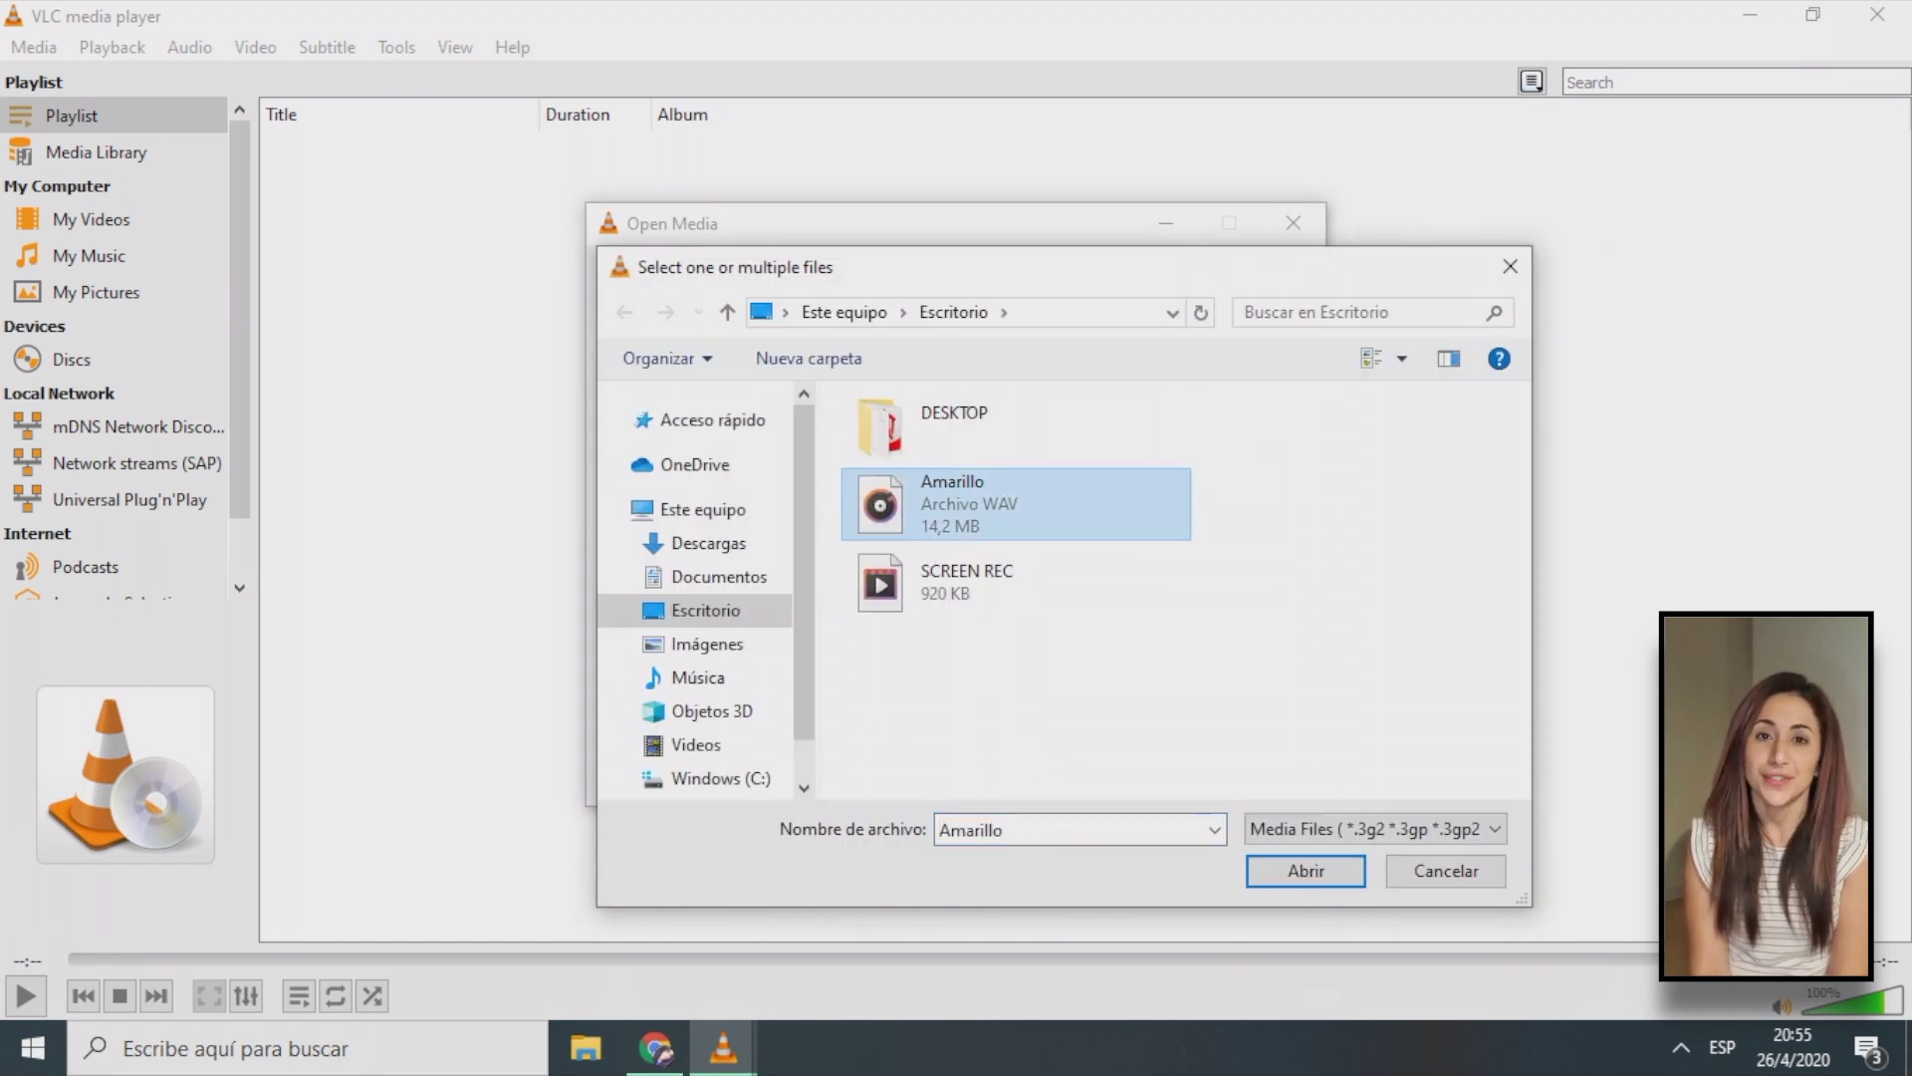
left_click(1306, 871)
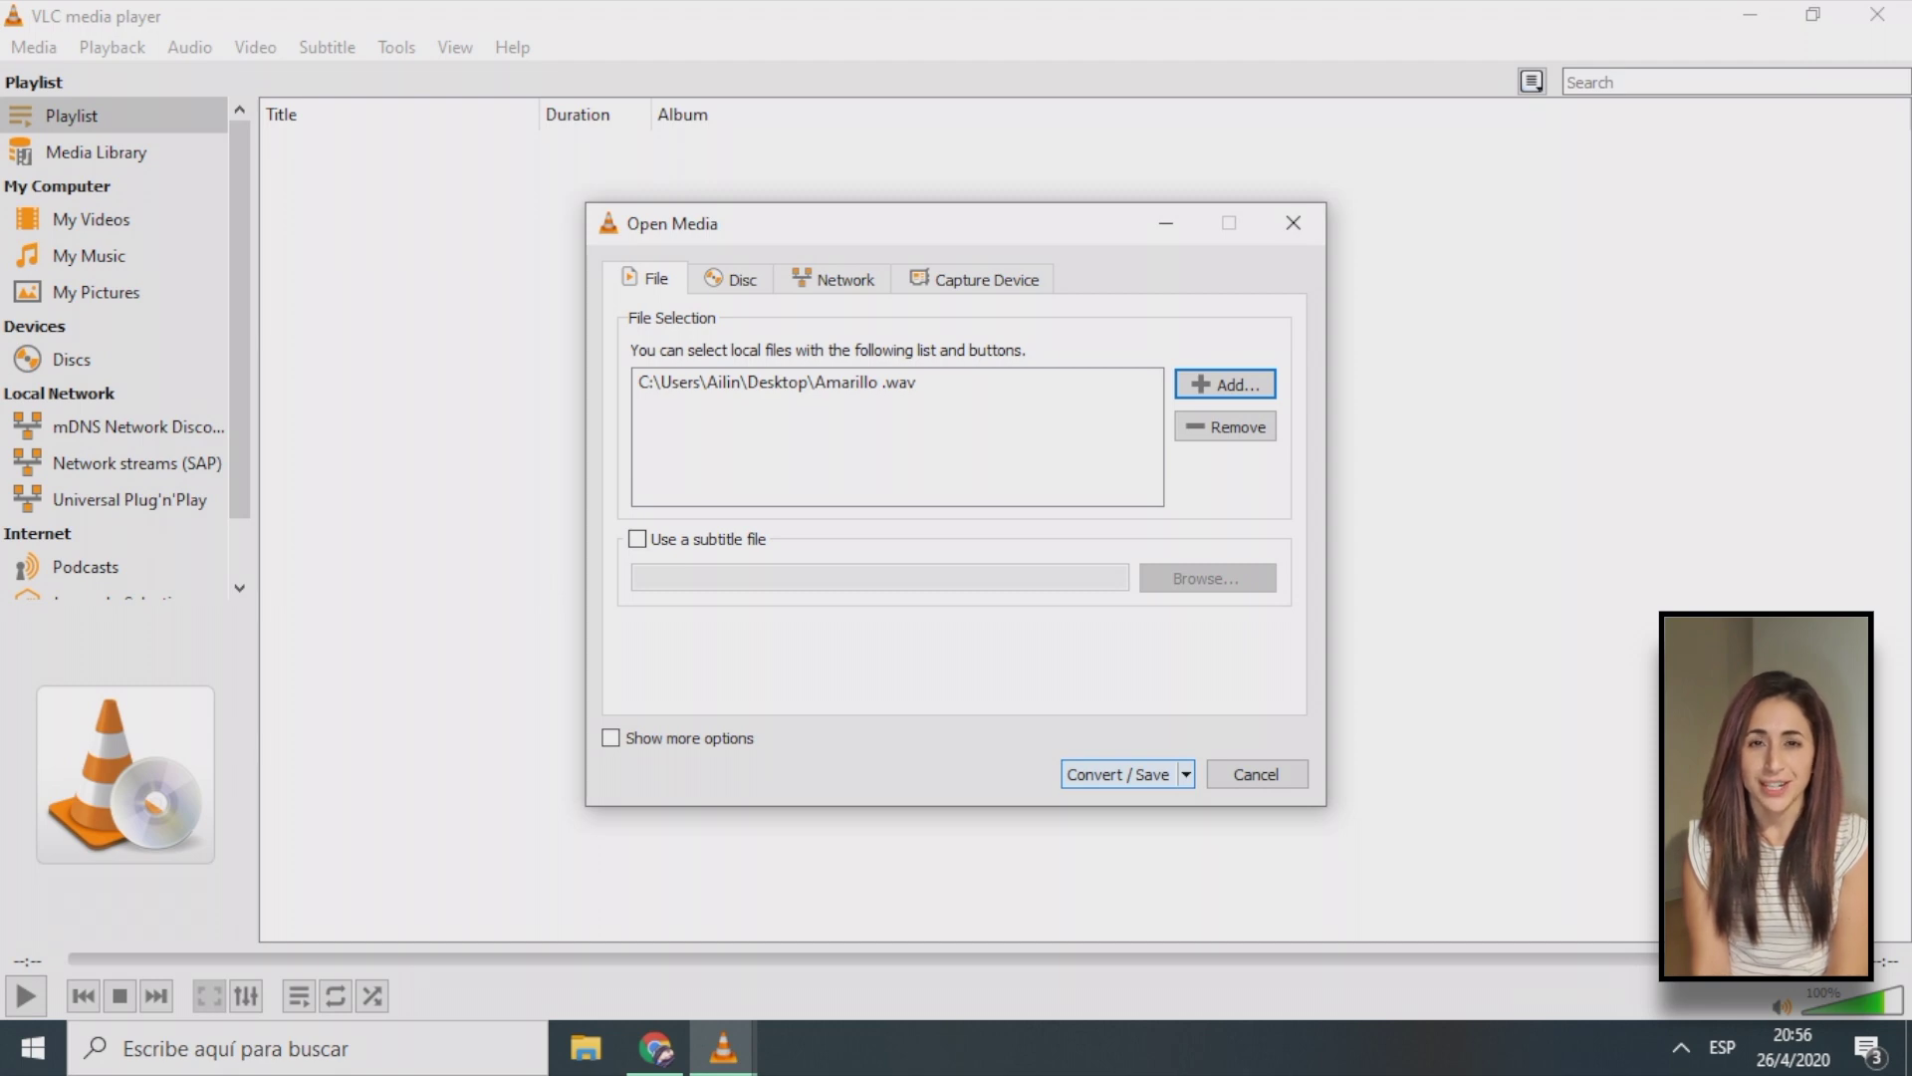
- Choose the Convert action for the added Amarillo file to open its conversion settings
left_click(1186, 774)
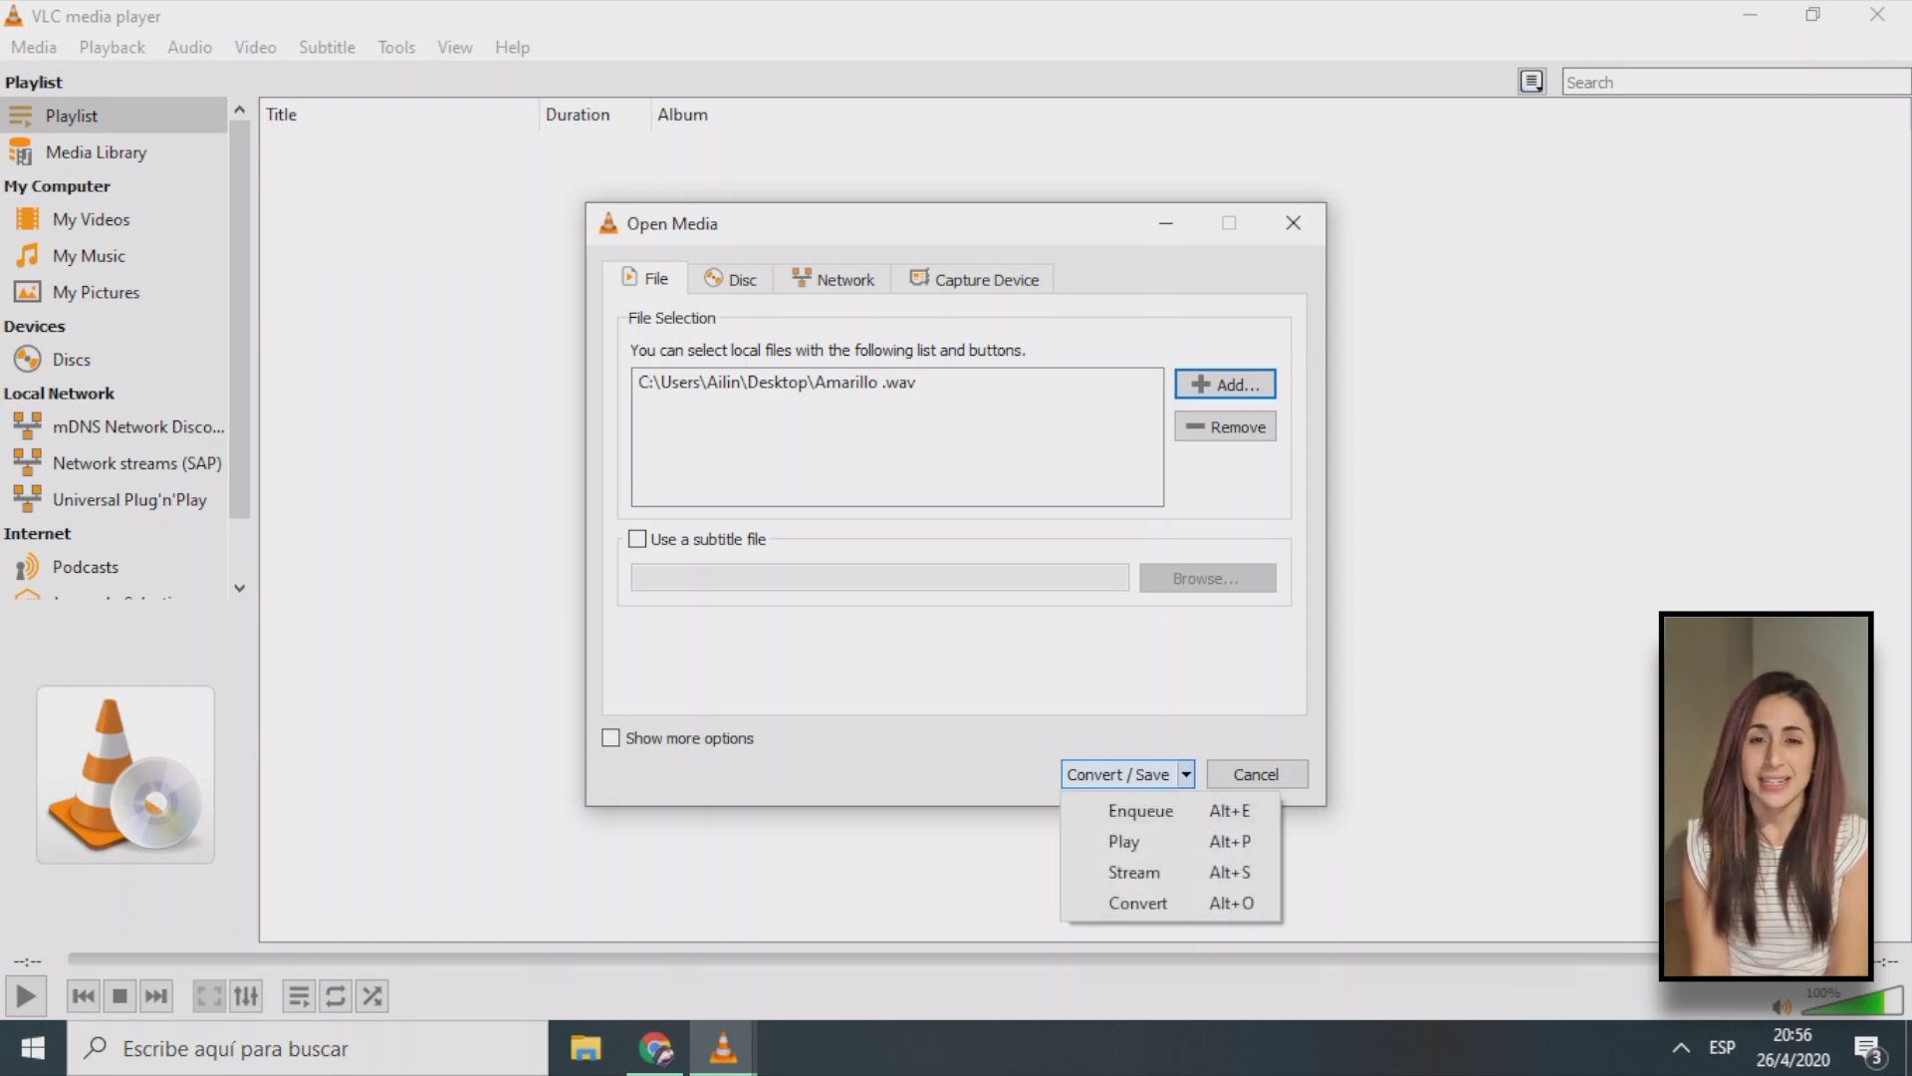
key("Down")
key("Down")
key("Down")
key("Down")
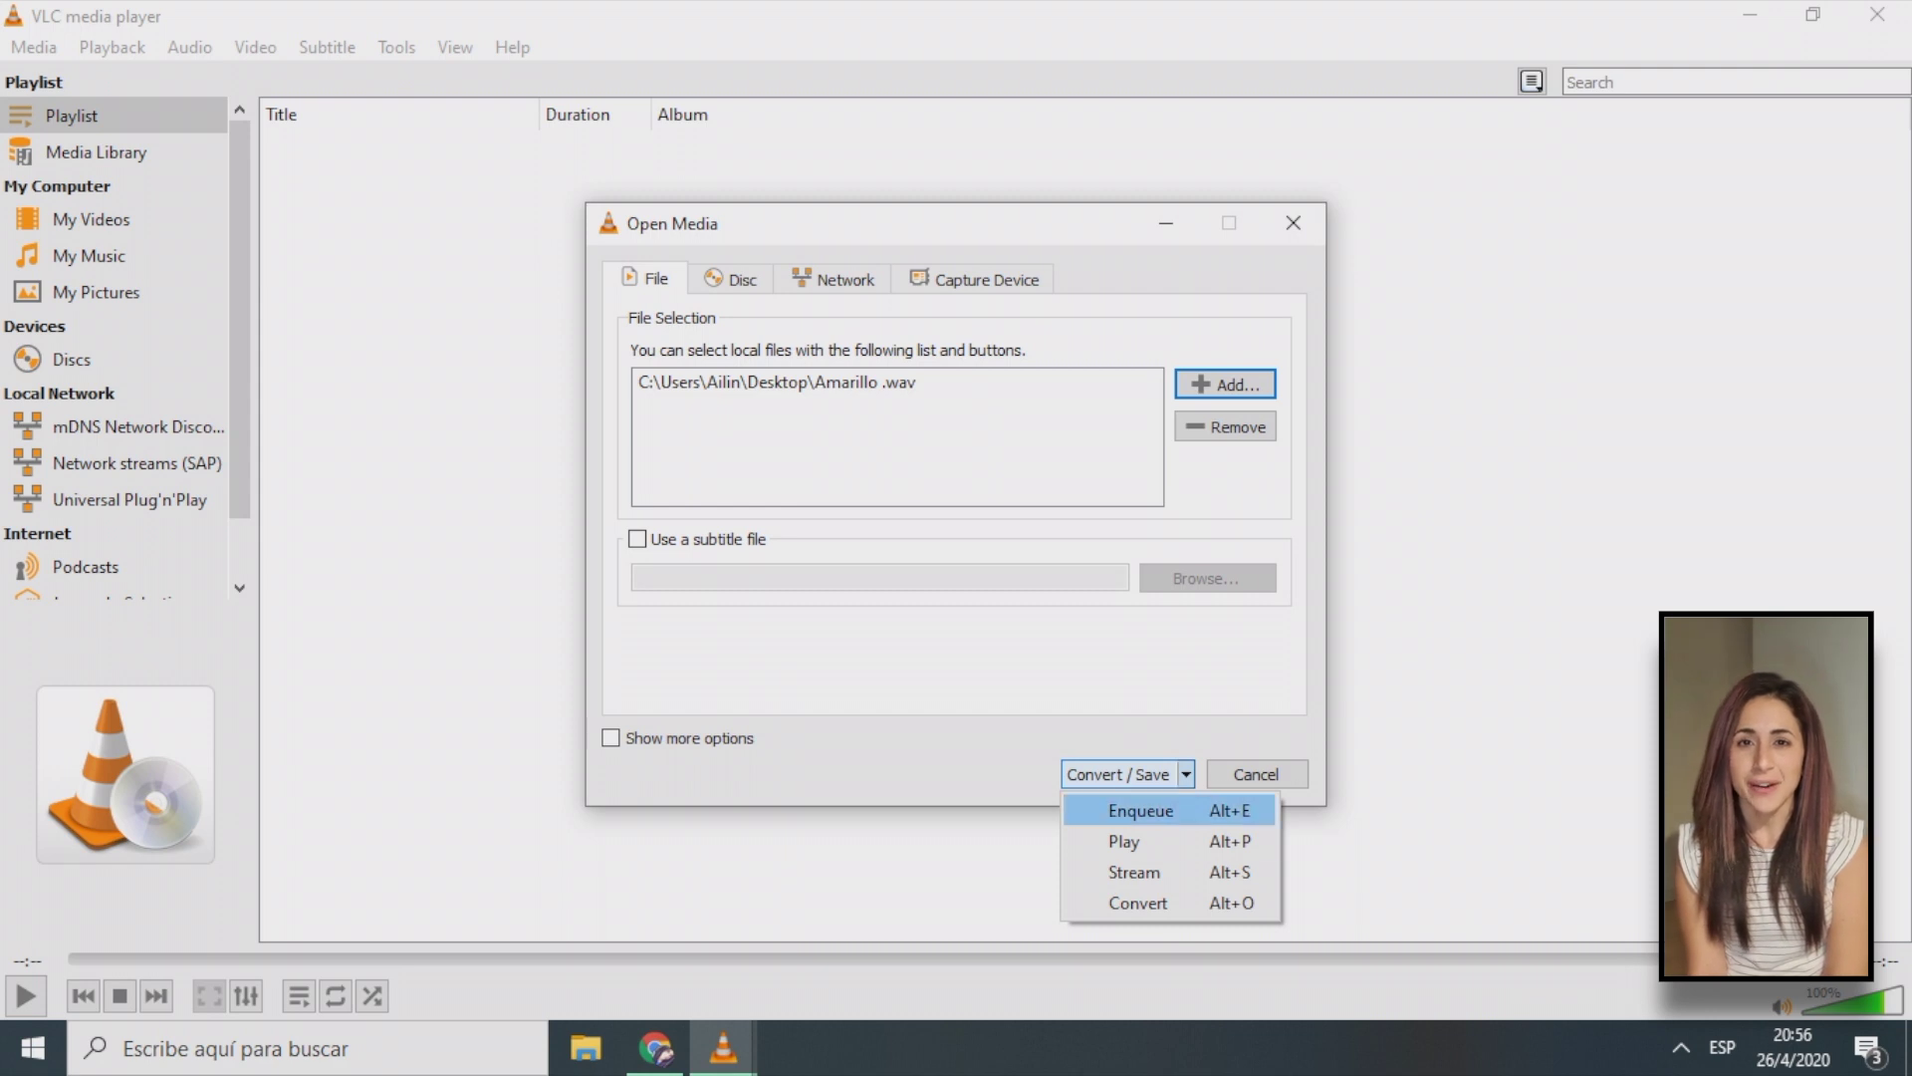
key("Return")
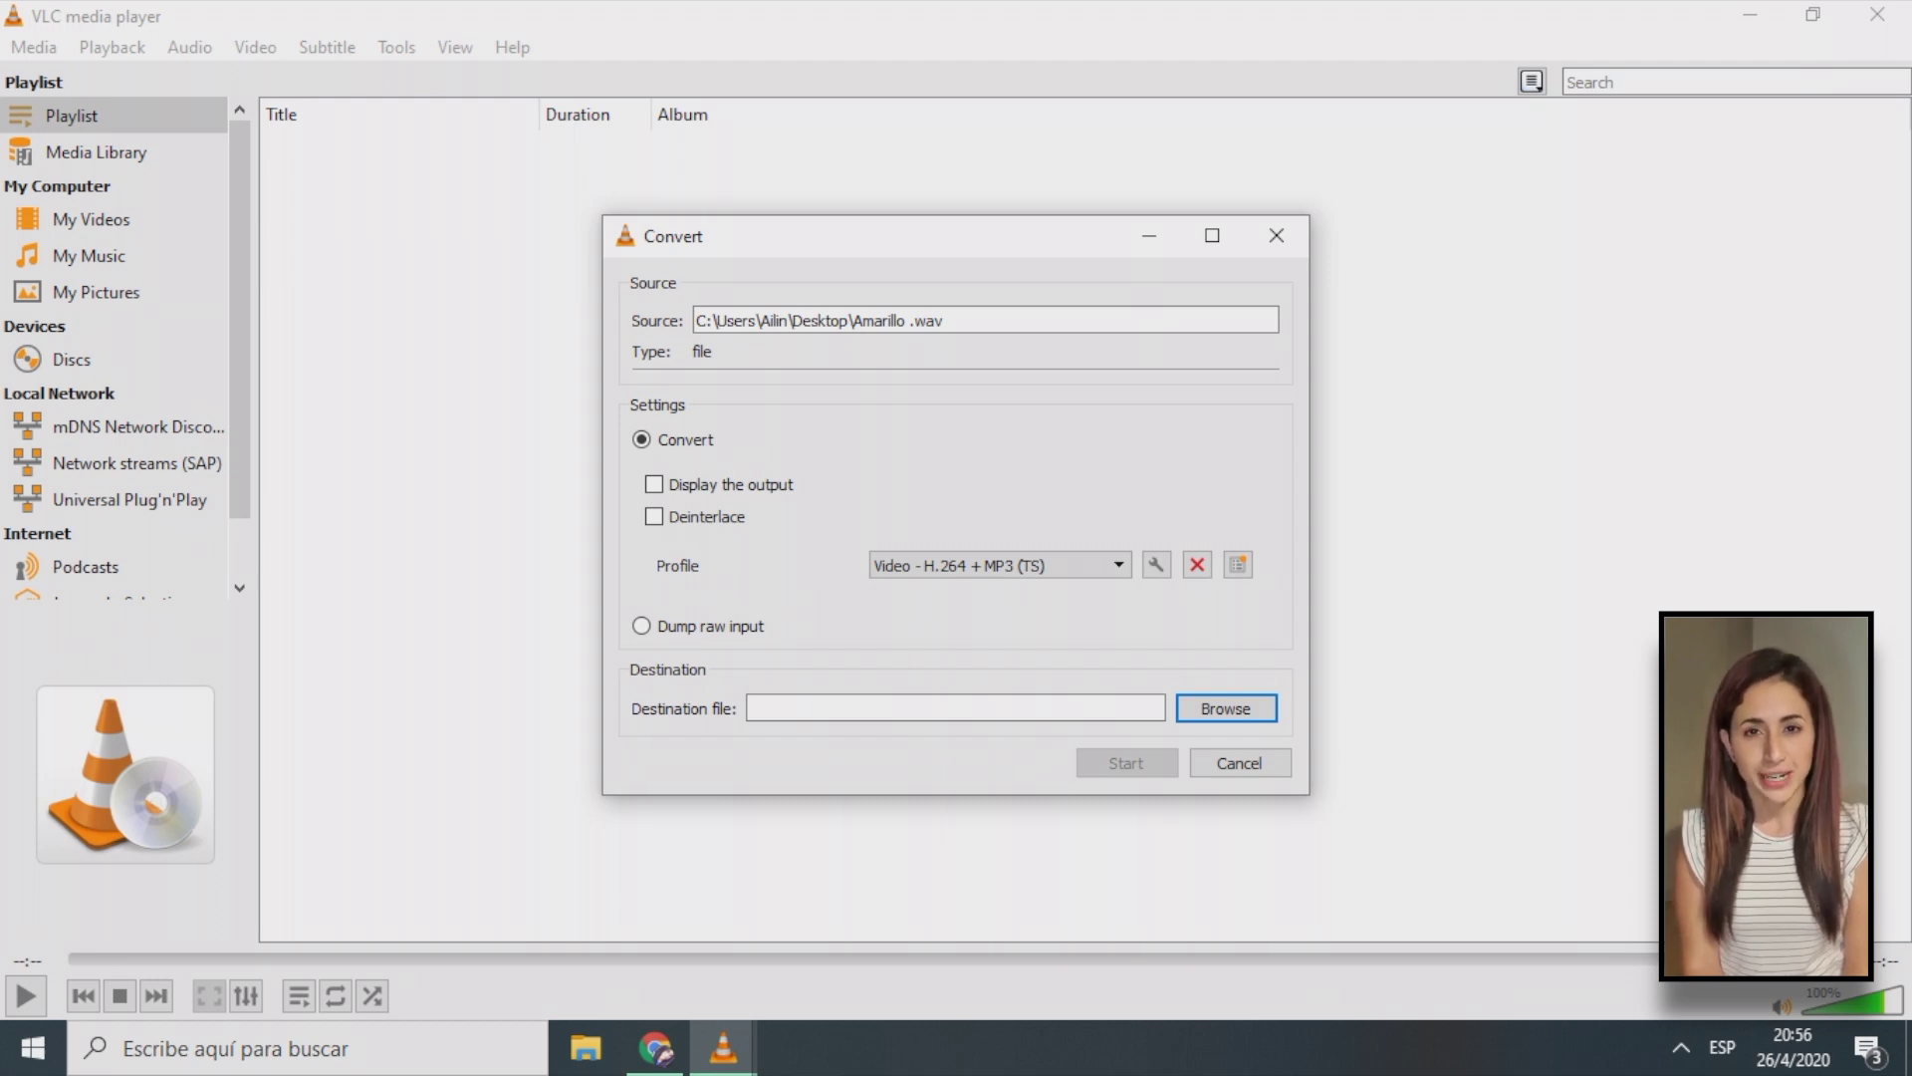
- Set the conversion profile to Audio - MP3
key("alt+Down")
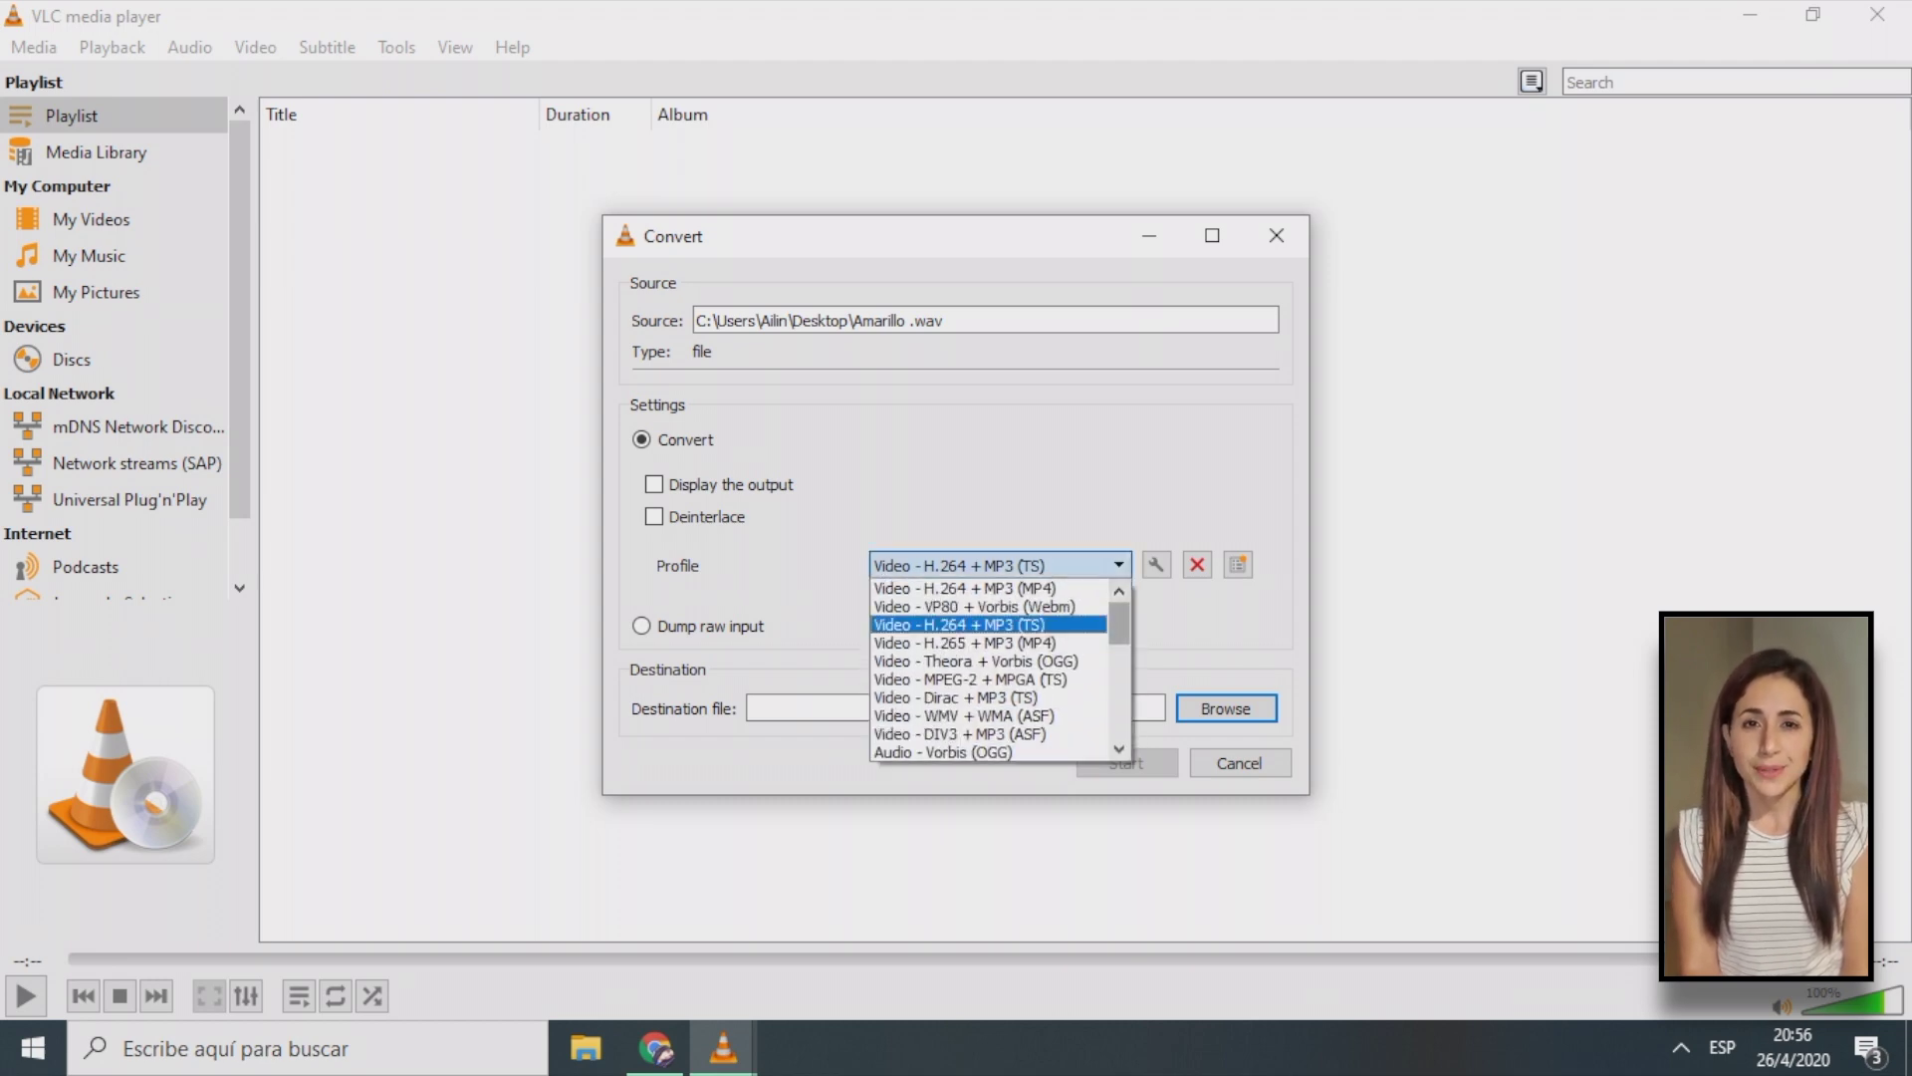
left_click(1119, 748)
left_click(1119, 748)
left_click(1120, 748)
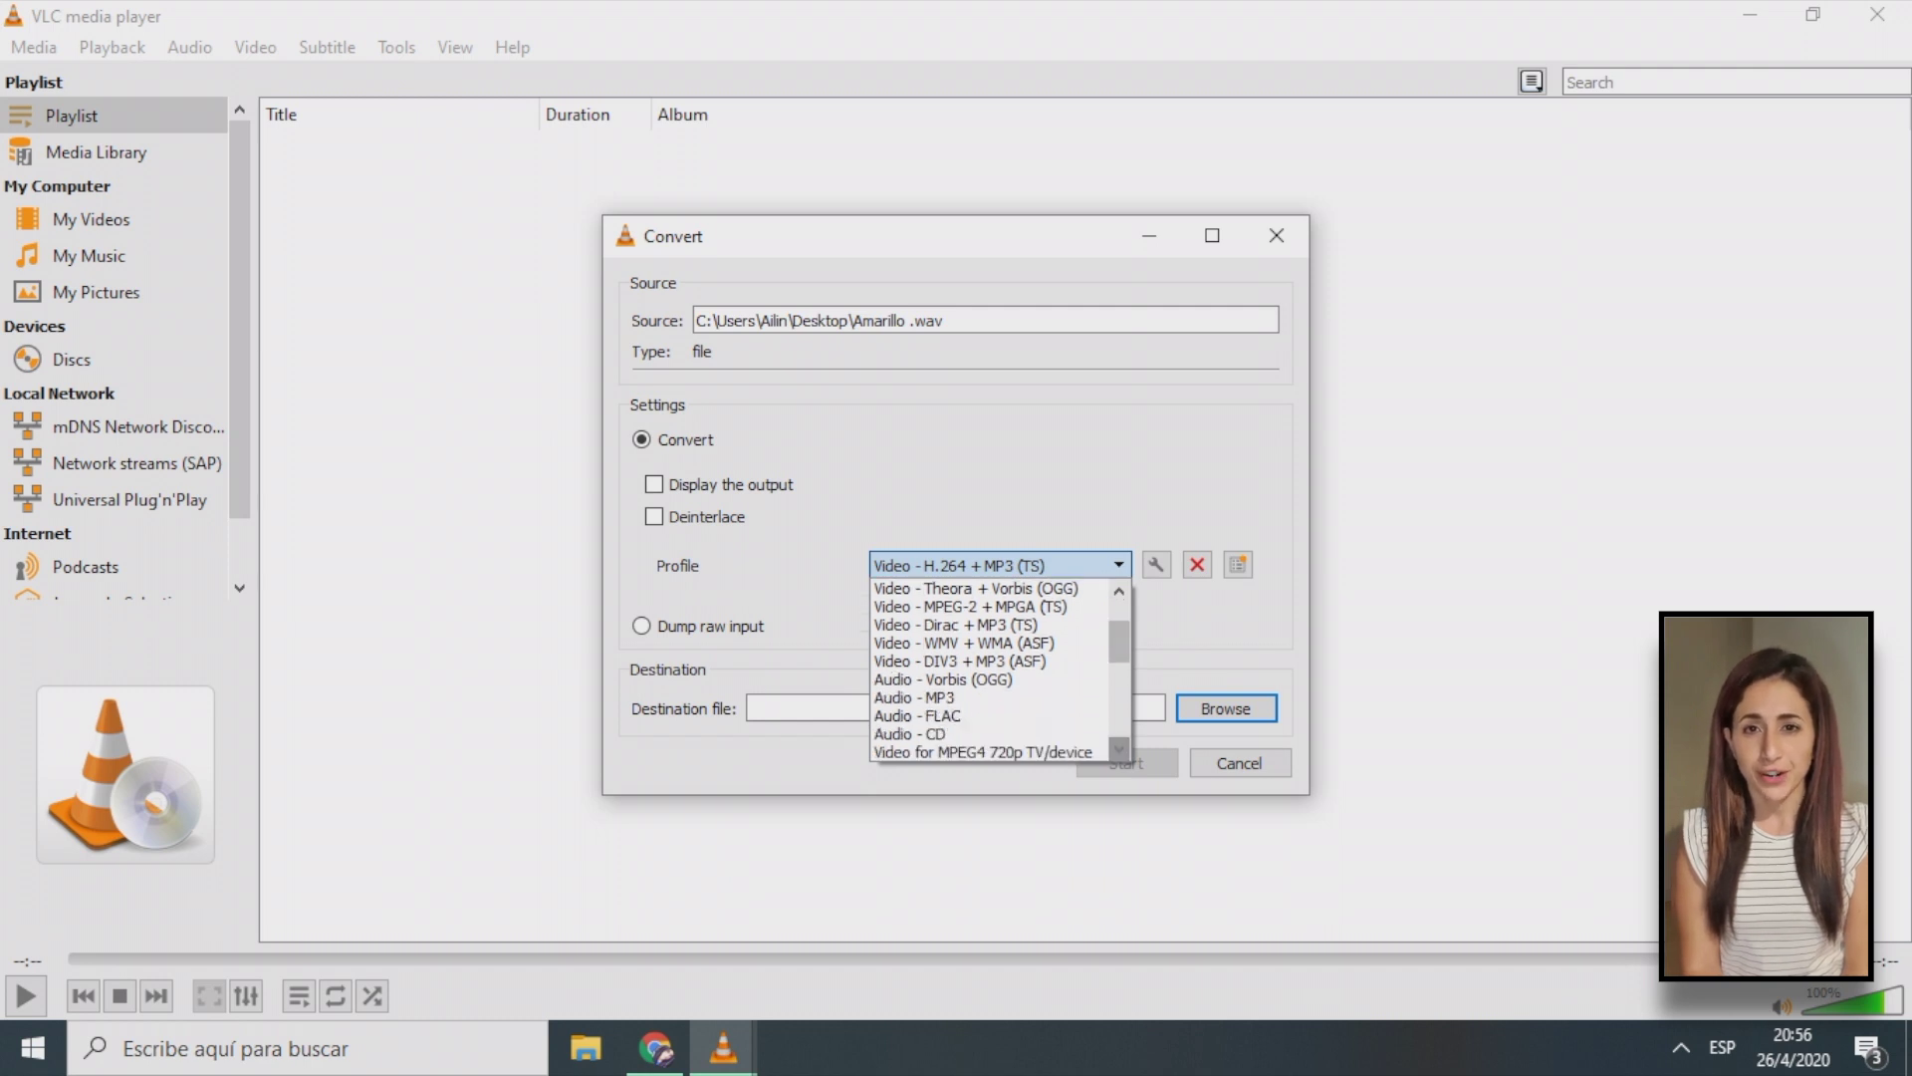
left_click(1120, 748)
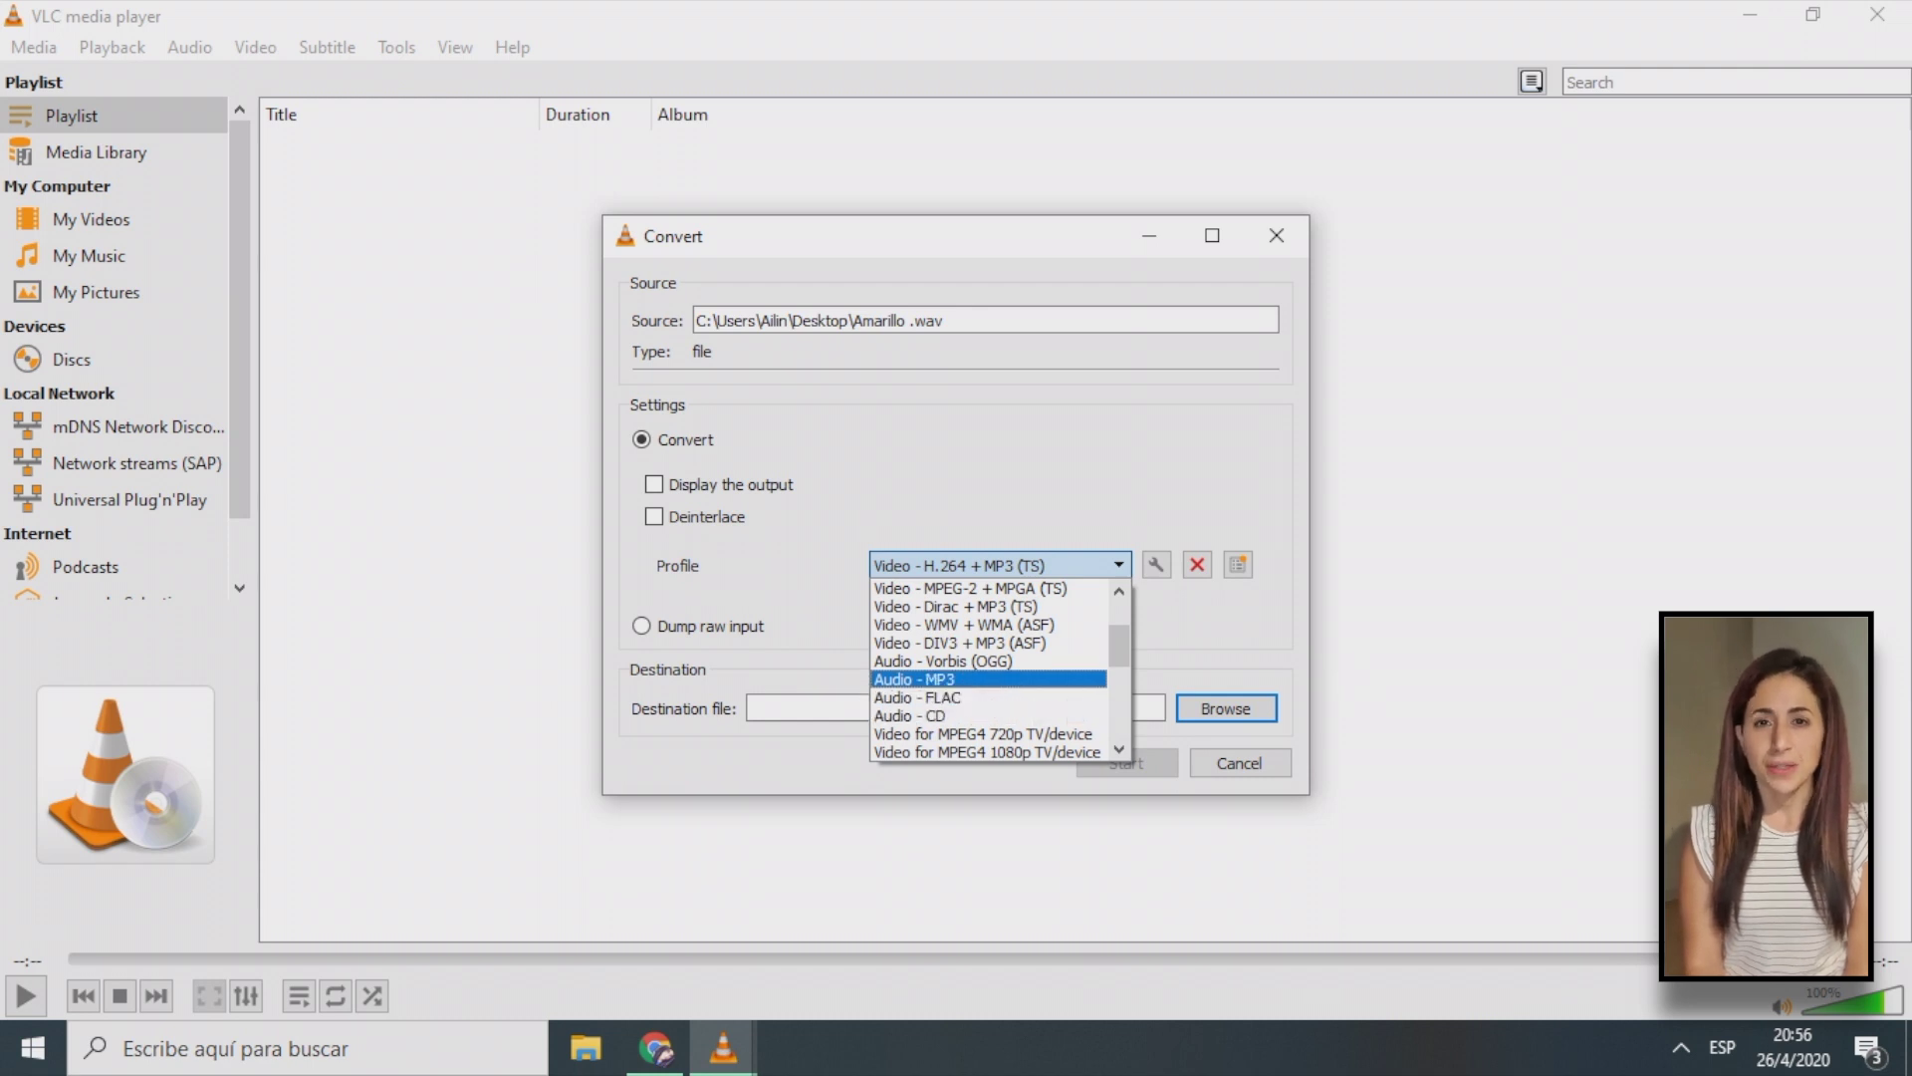
key("Return")
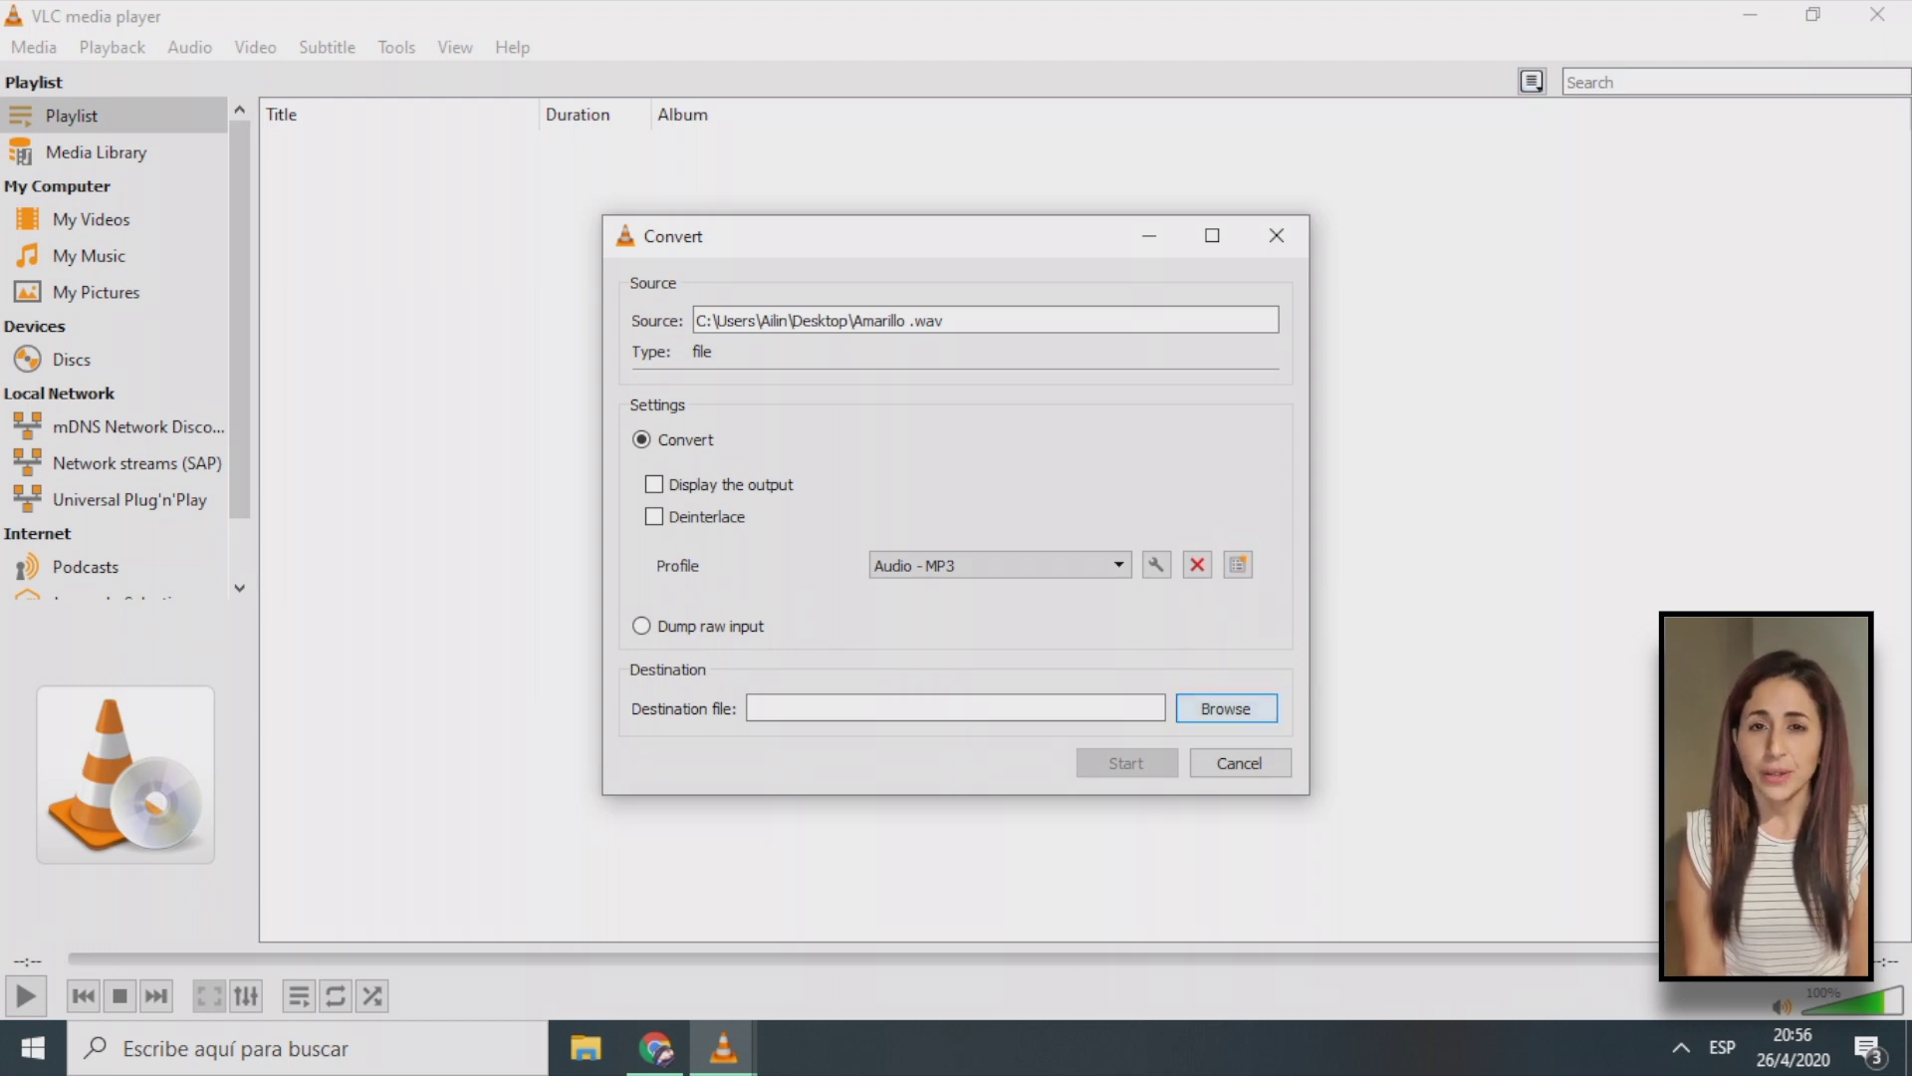
- Set the destination file to Amarillo MP3 in the Escritorio folder, with the mp3 container type
key("space")
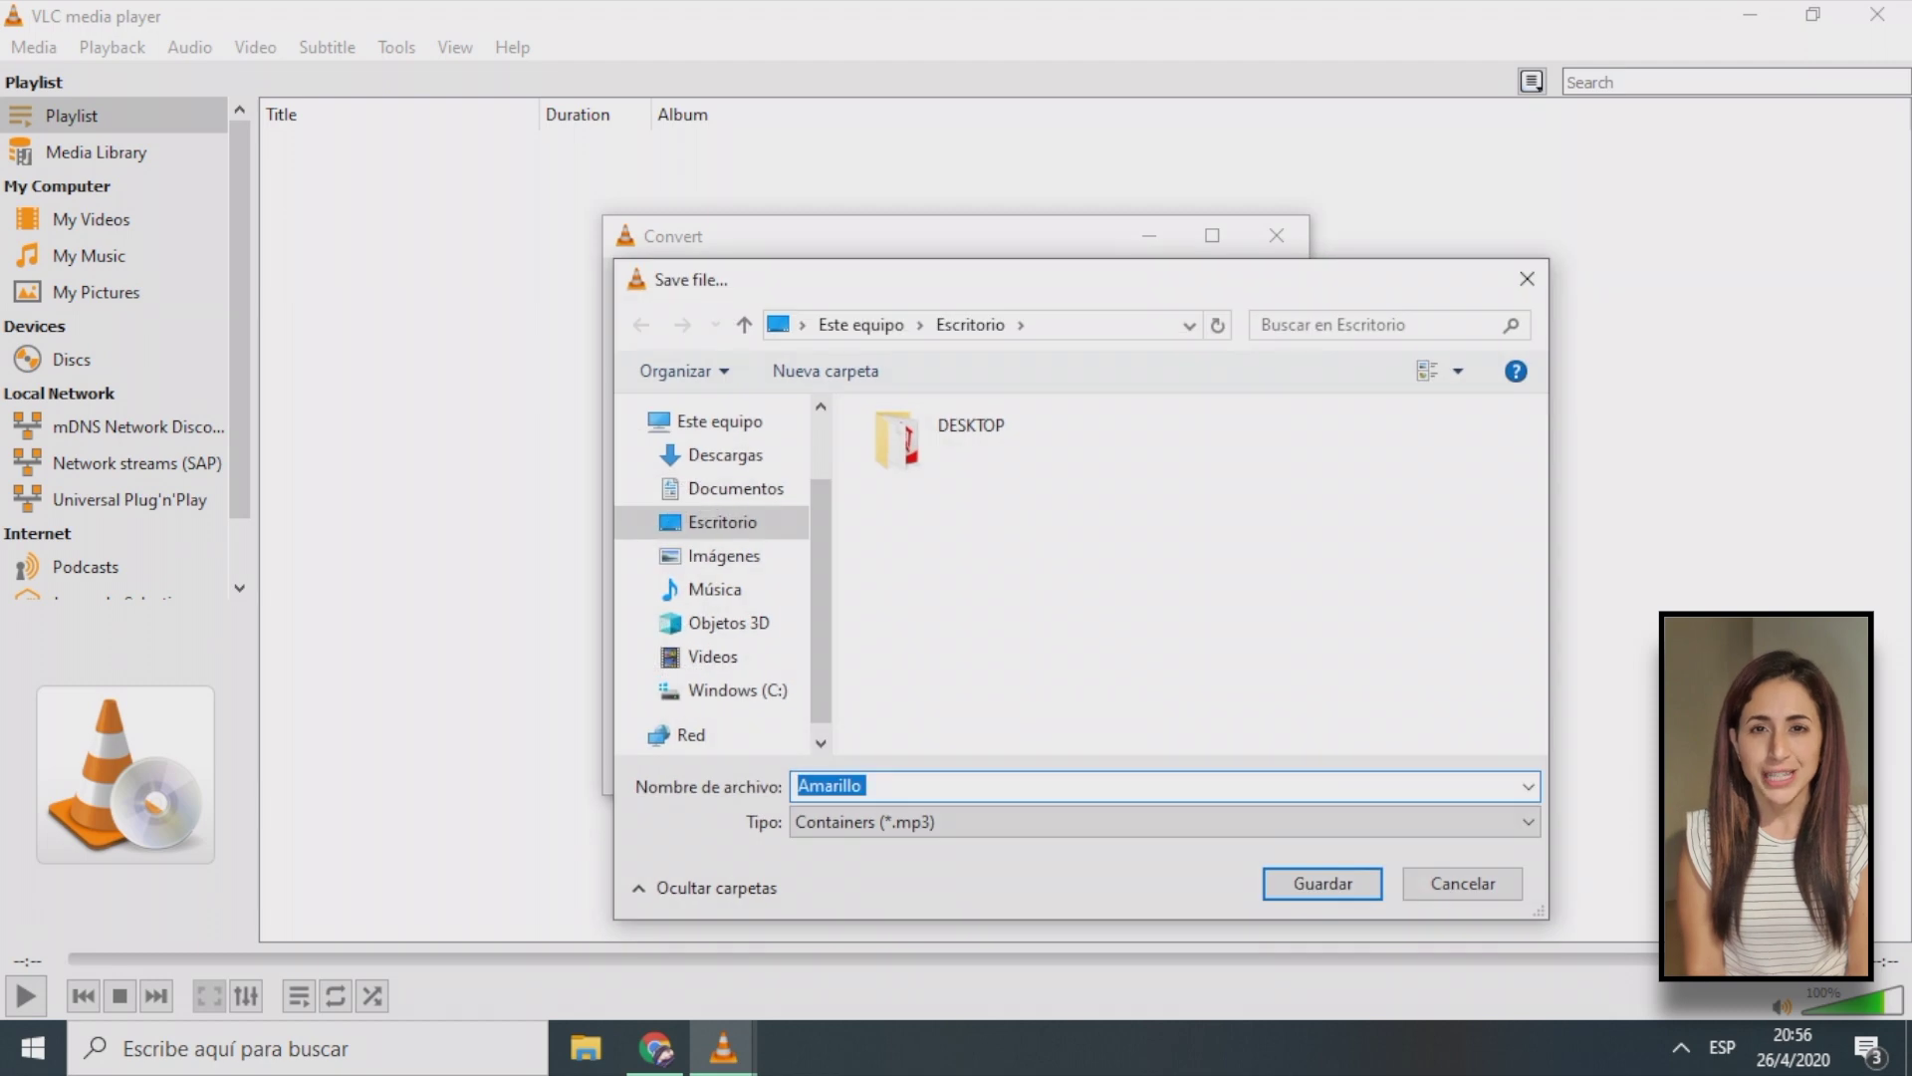
key("End")
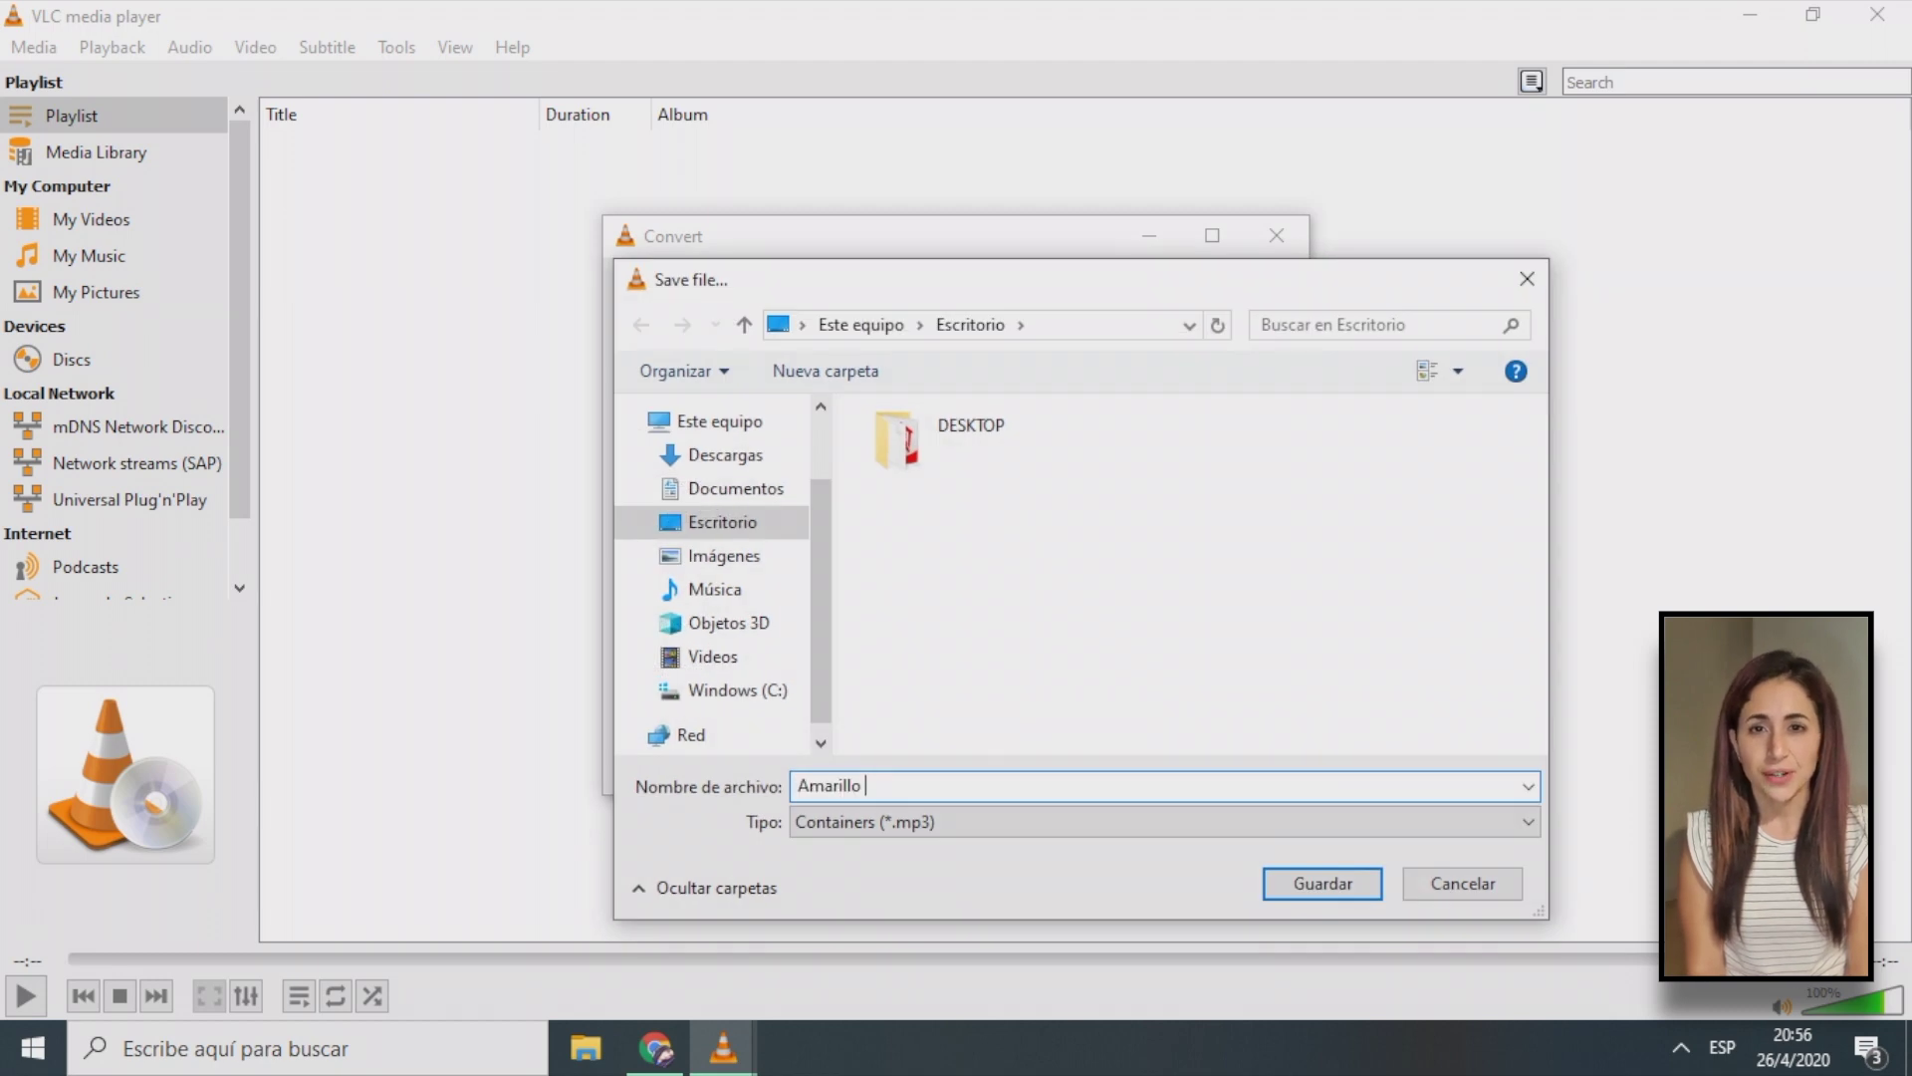
type("MP3")
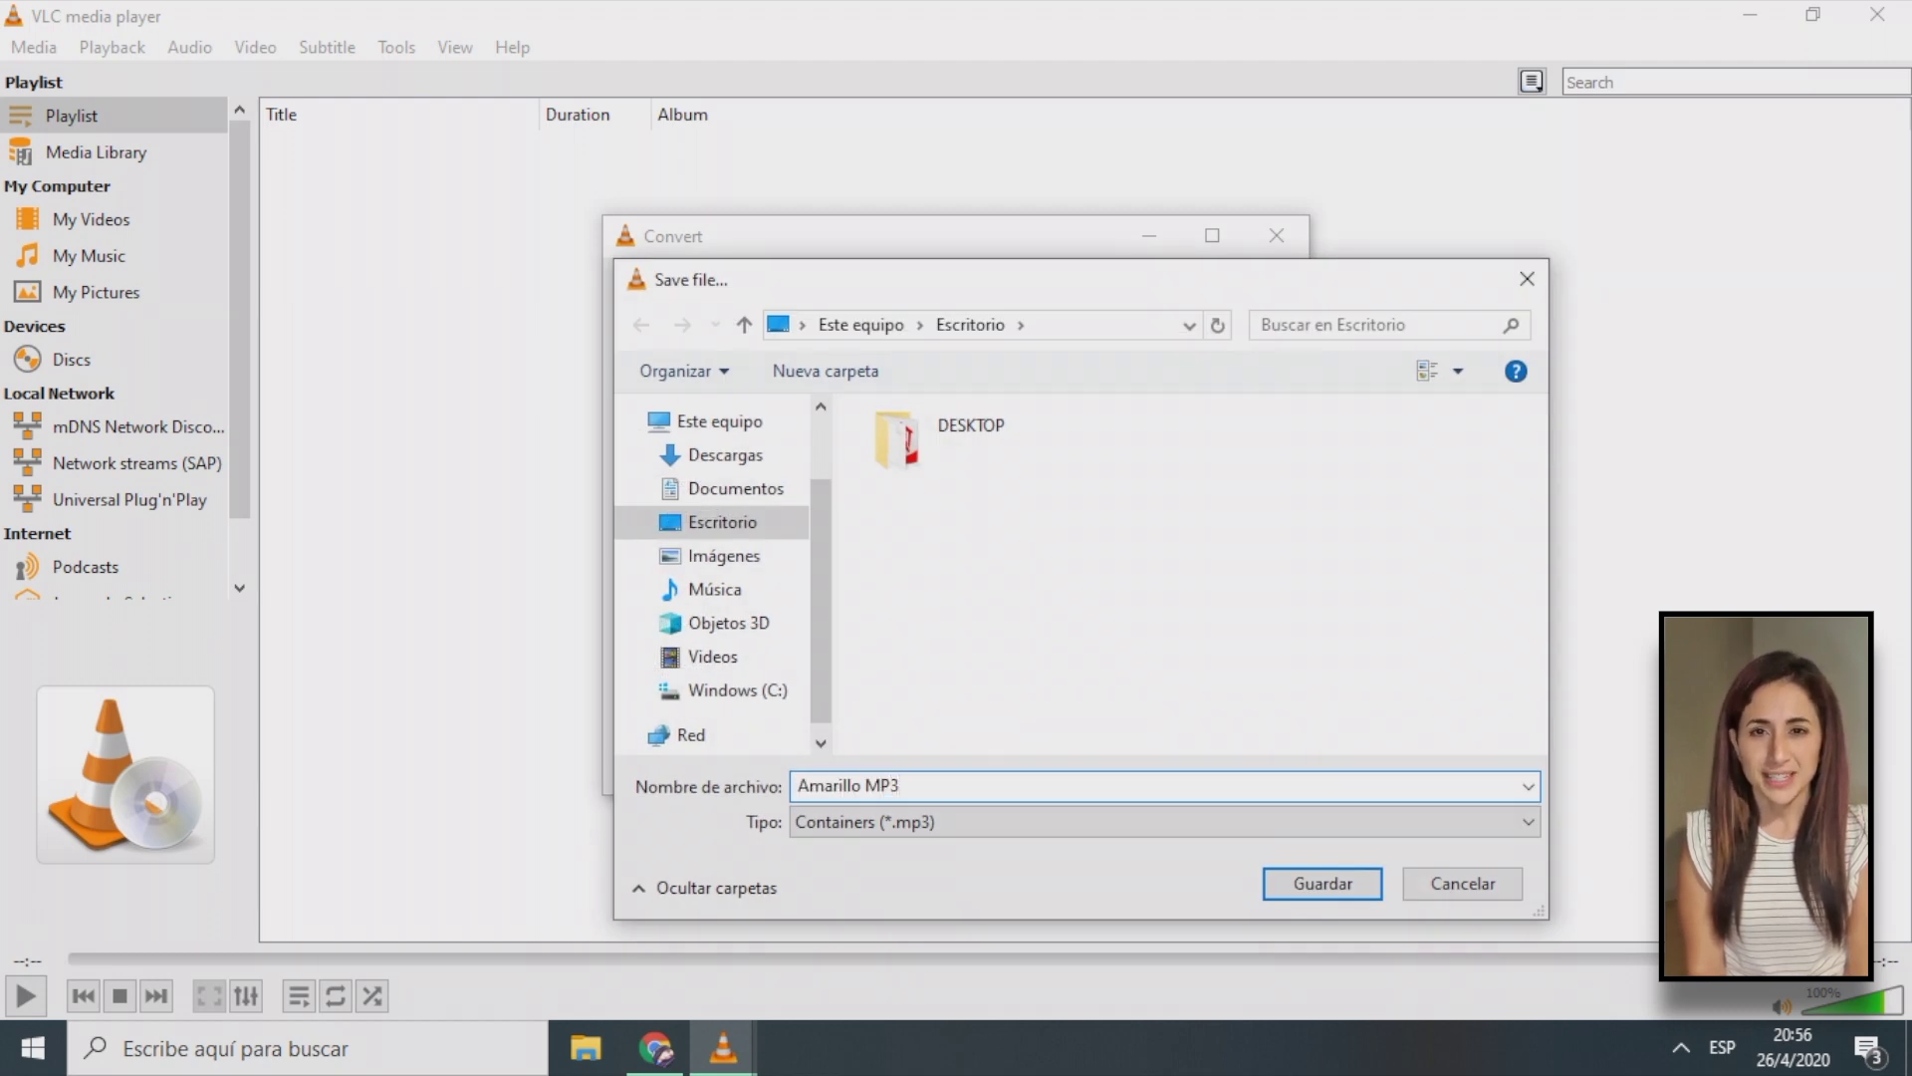
key("Return")
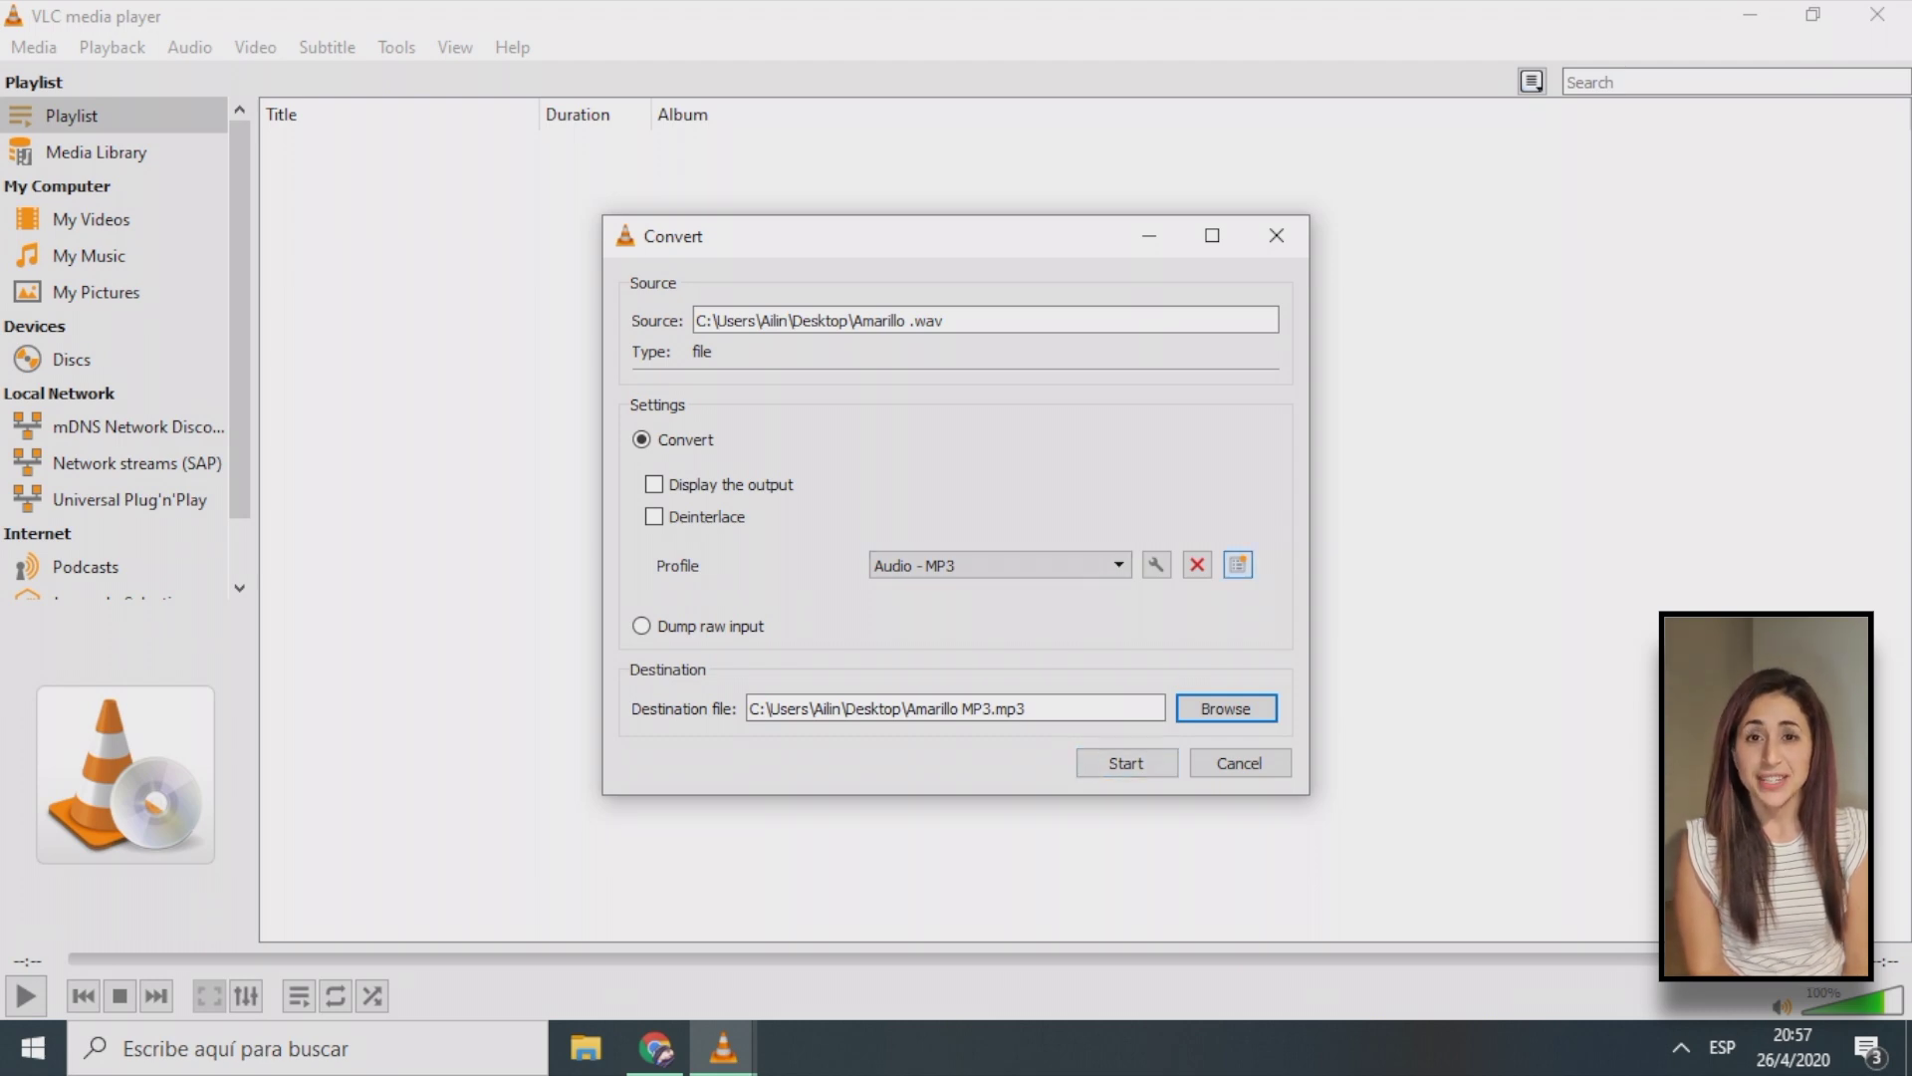
- Set up a new conversion profile with MP3 encapsulation and audio enabled using the MP3 codec
left_click(1238, 565)
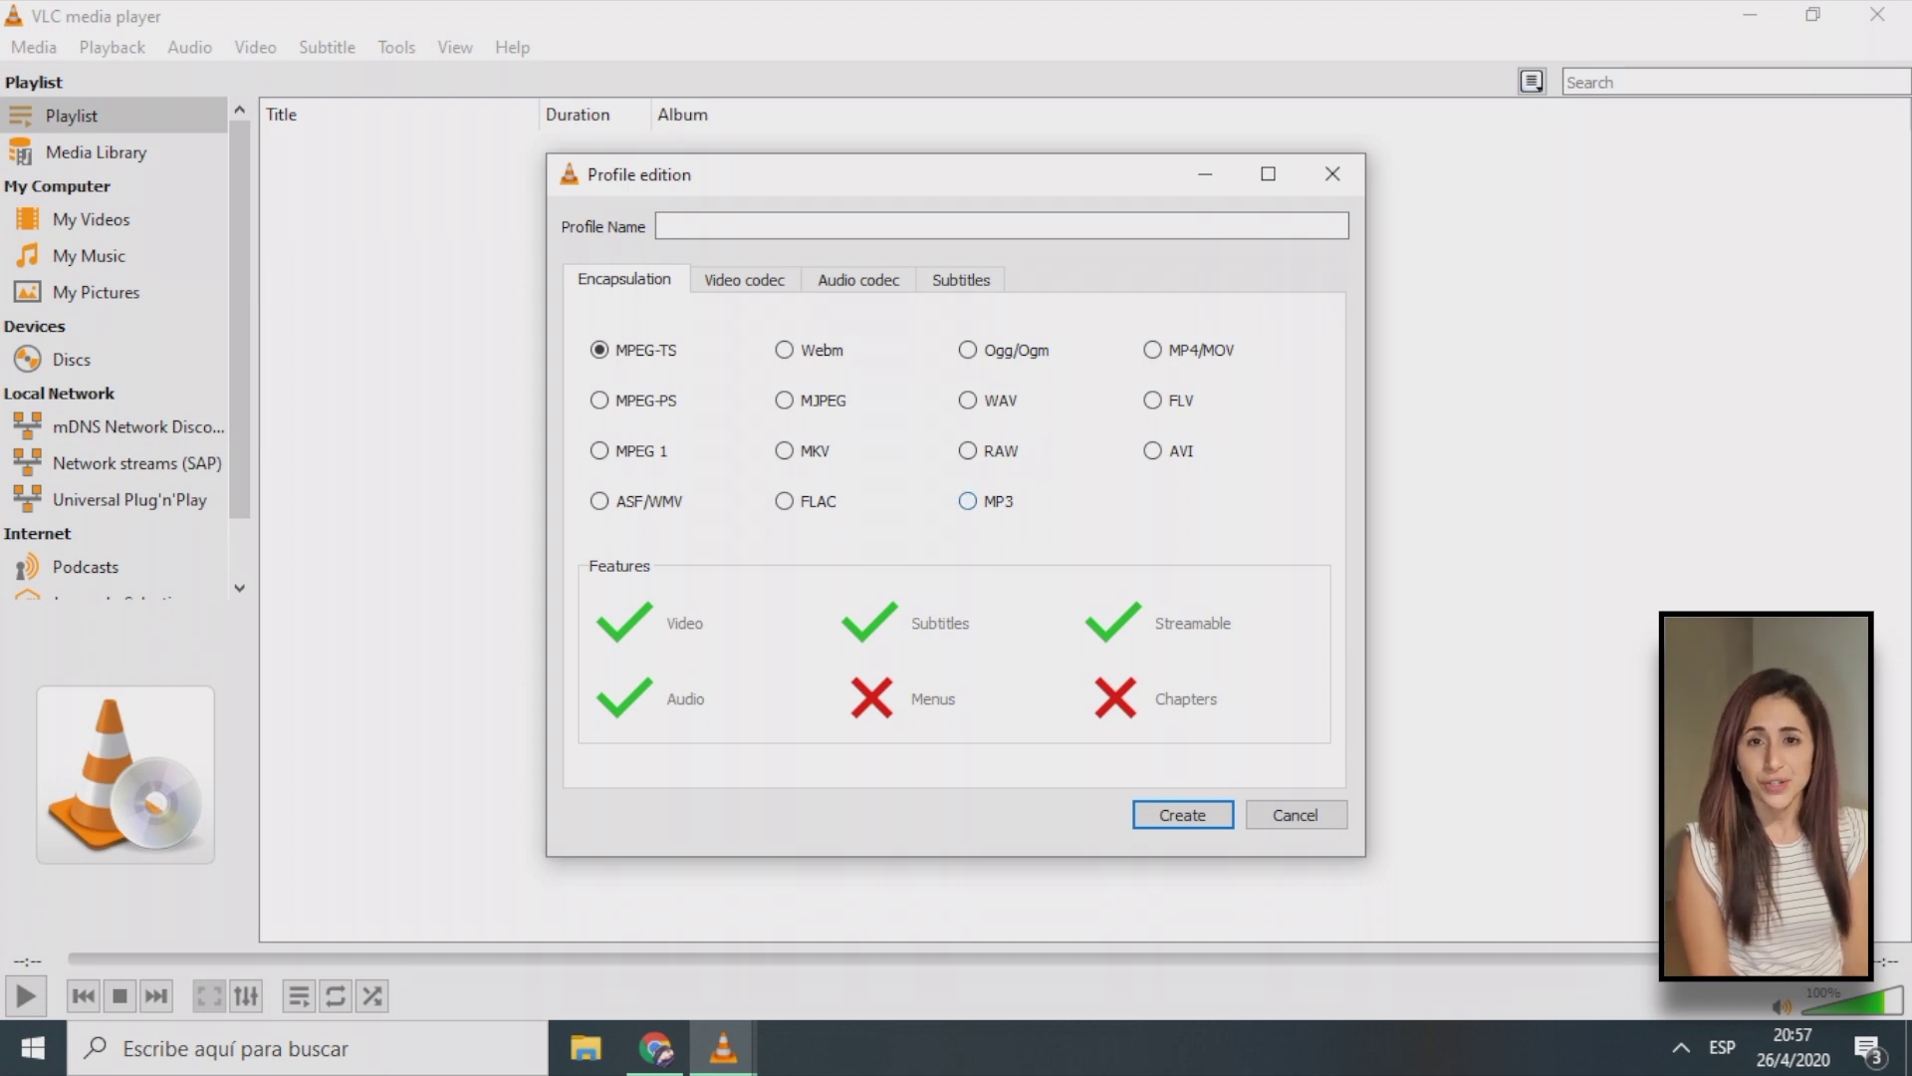
left_click(967, 501)
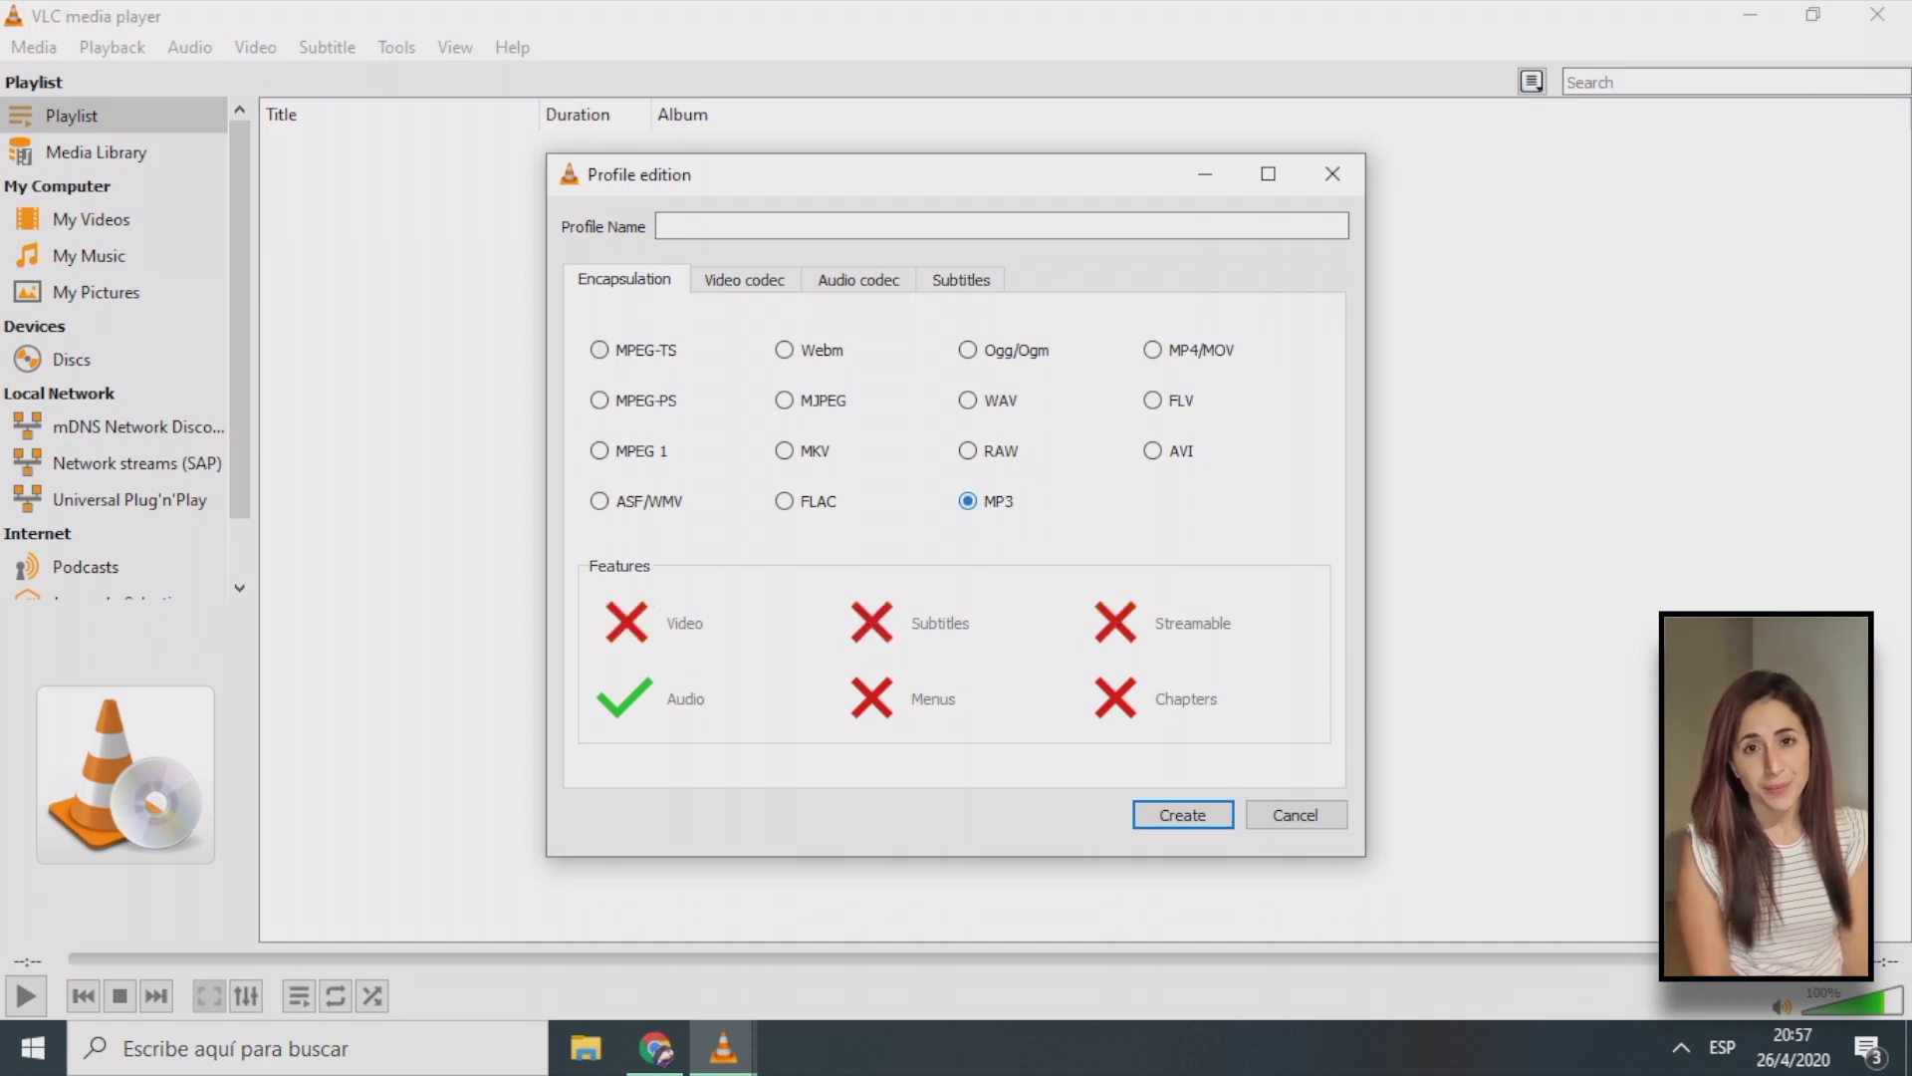
left_click(819, 279)
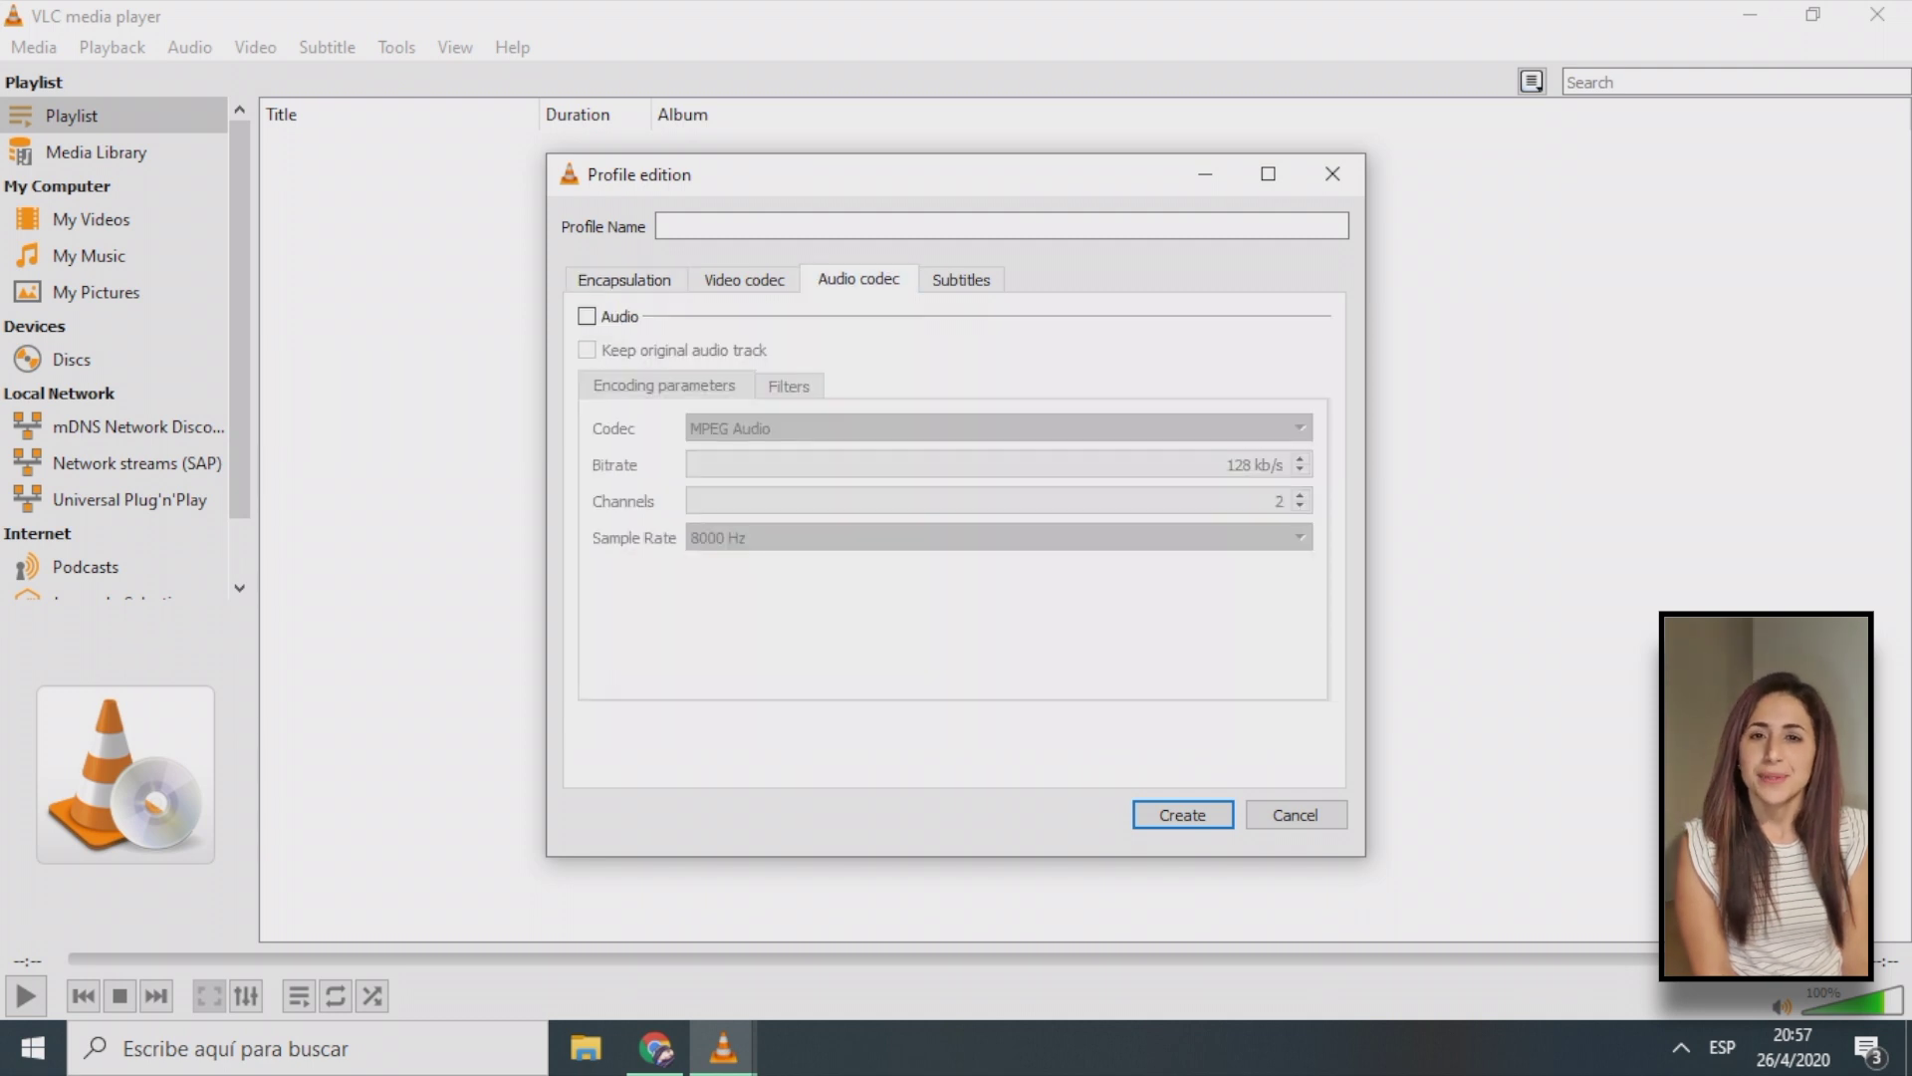
left_click(586, 315)
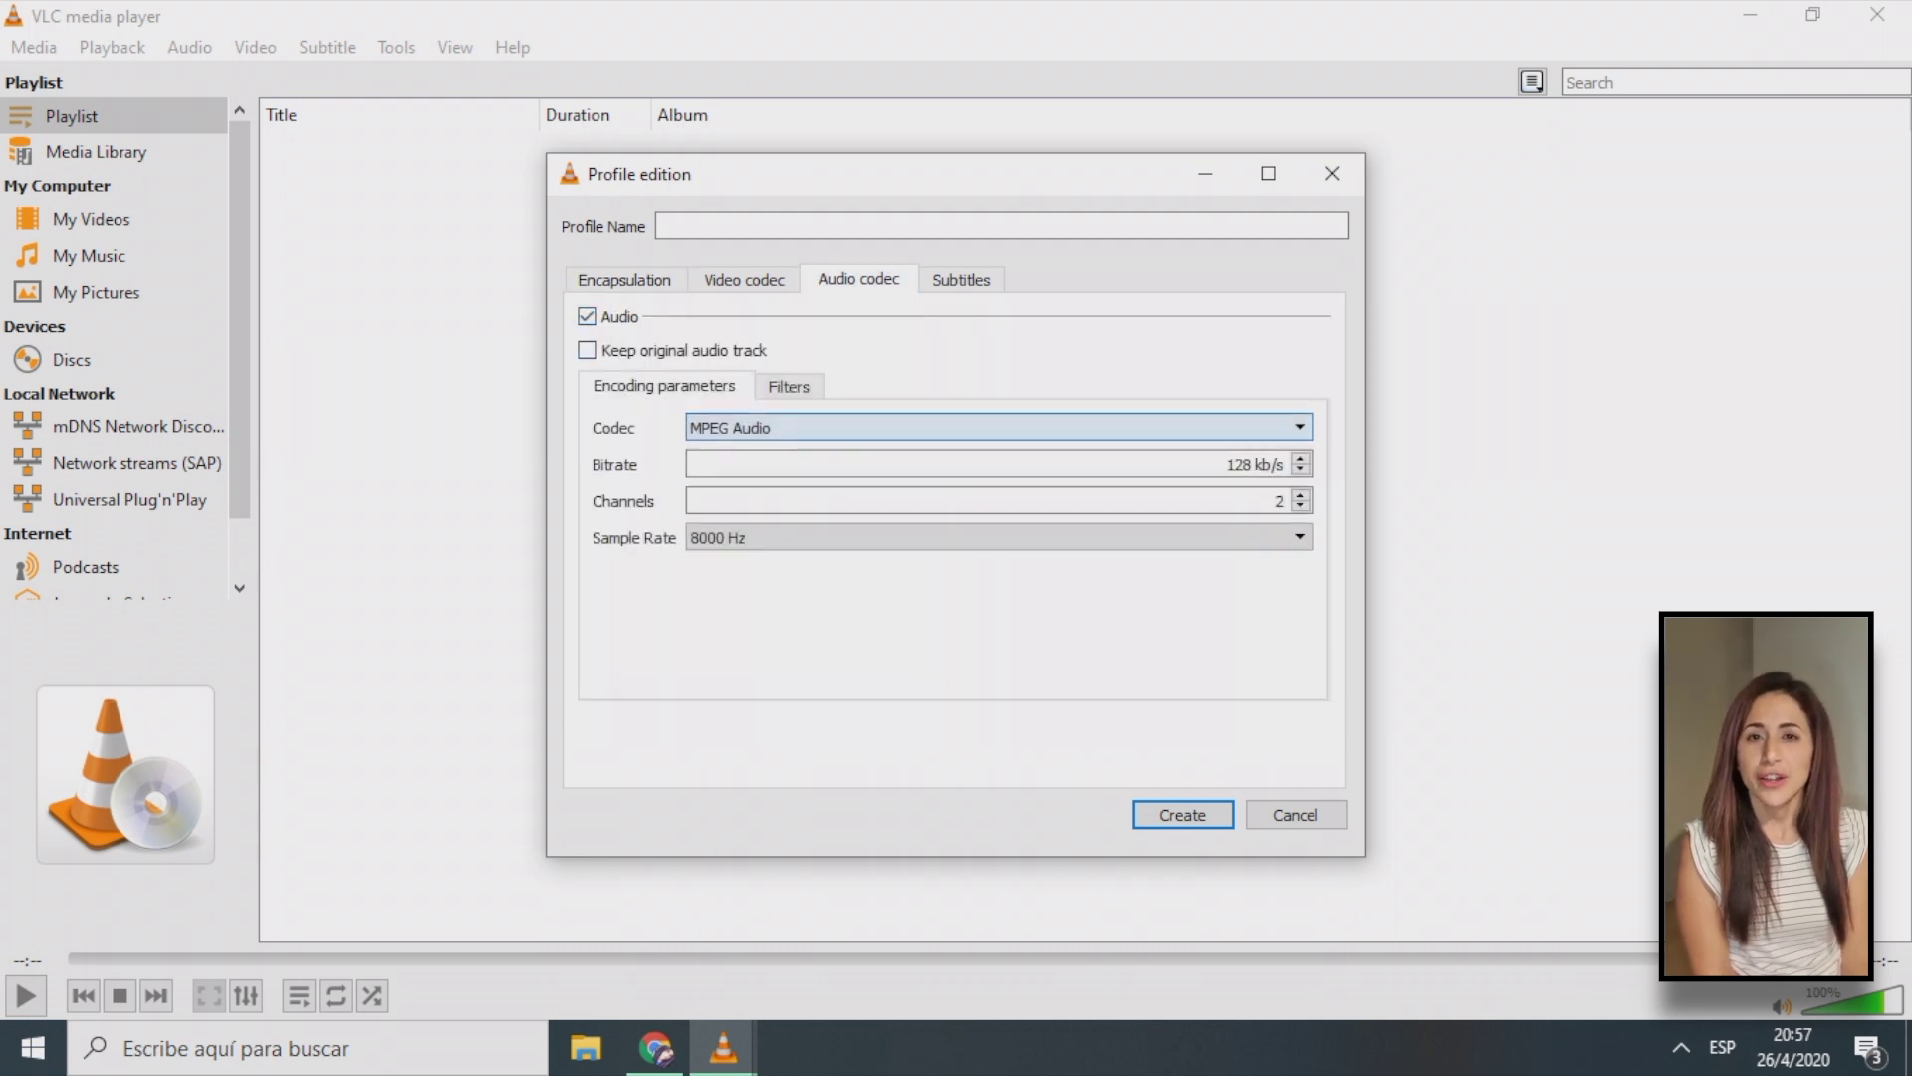
left_click(996, 427)
key("Down")
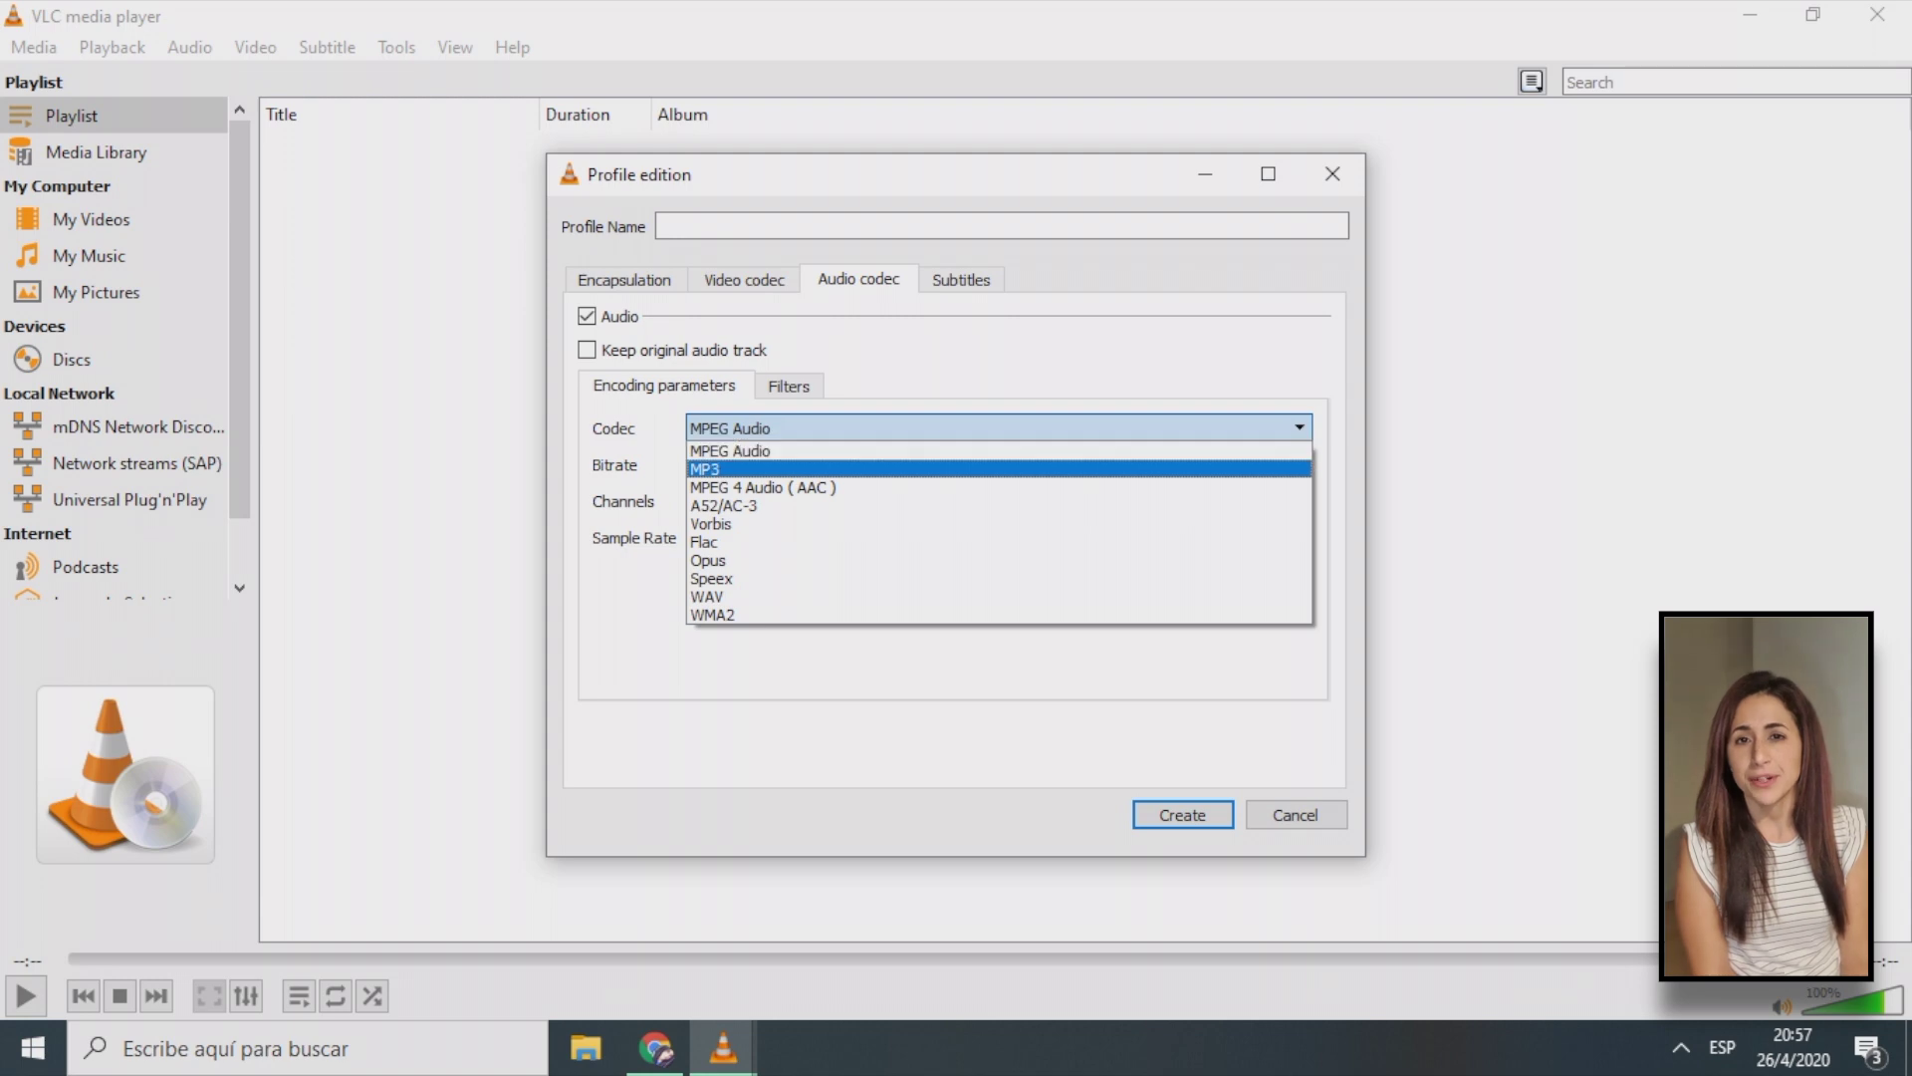
key("Return")
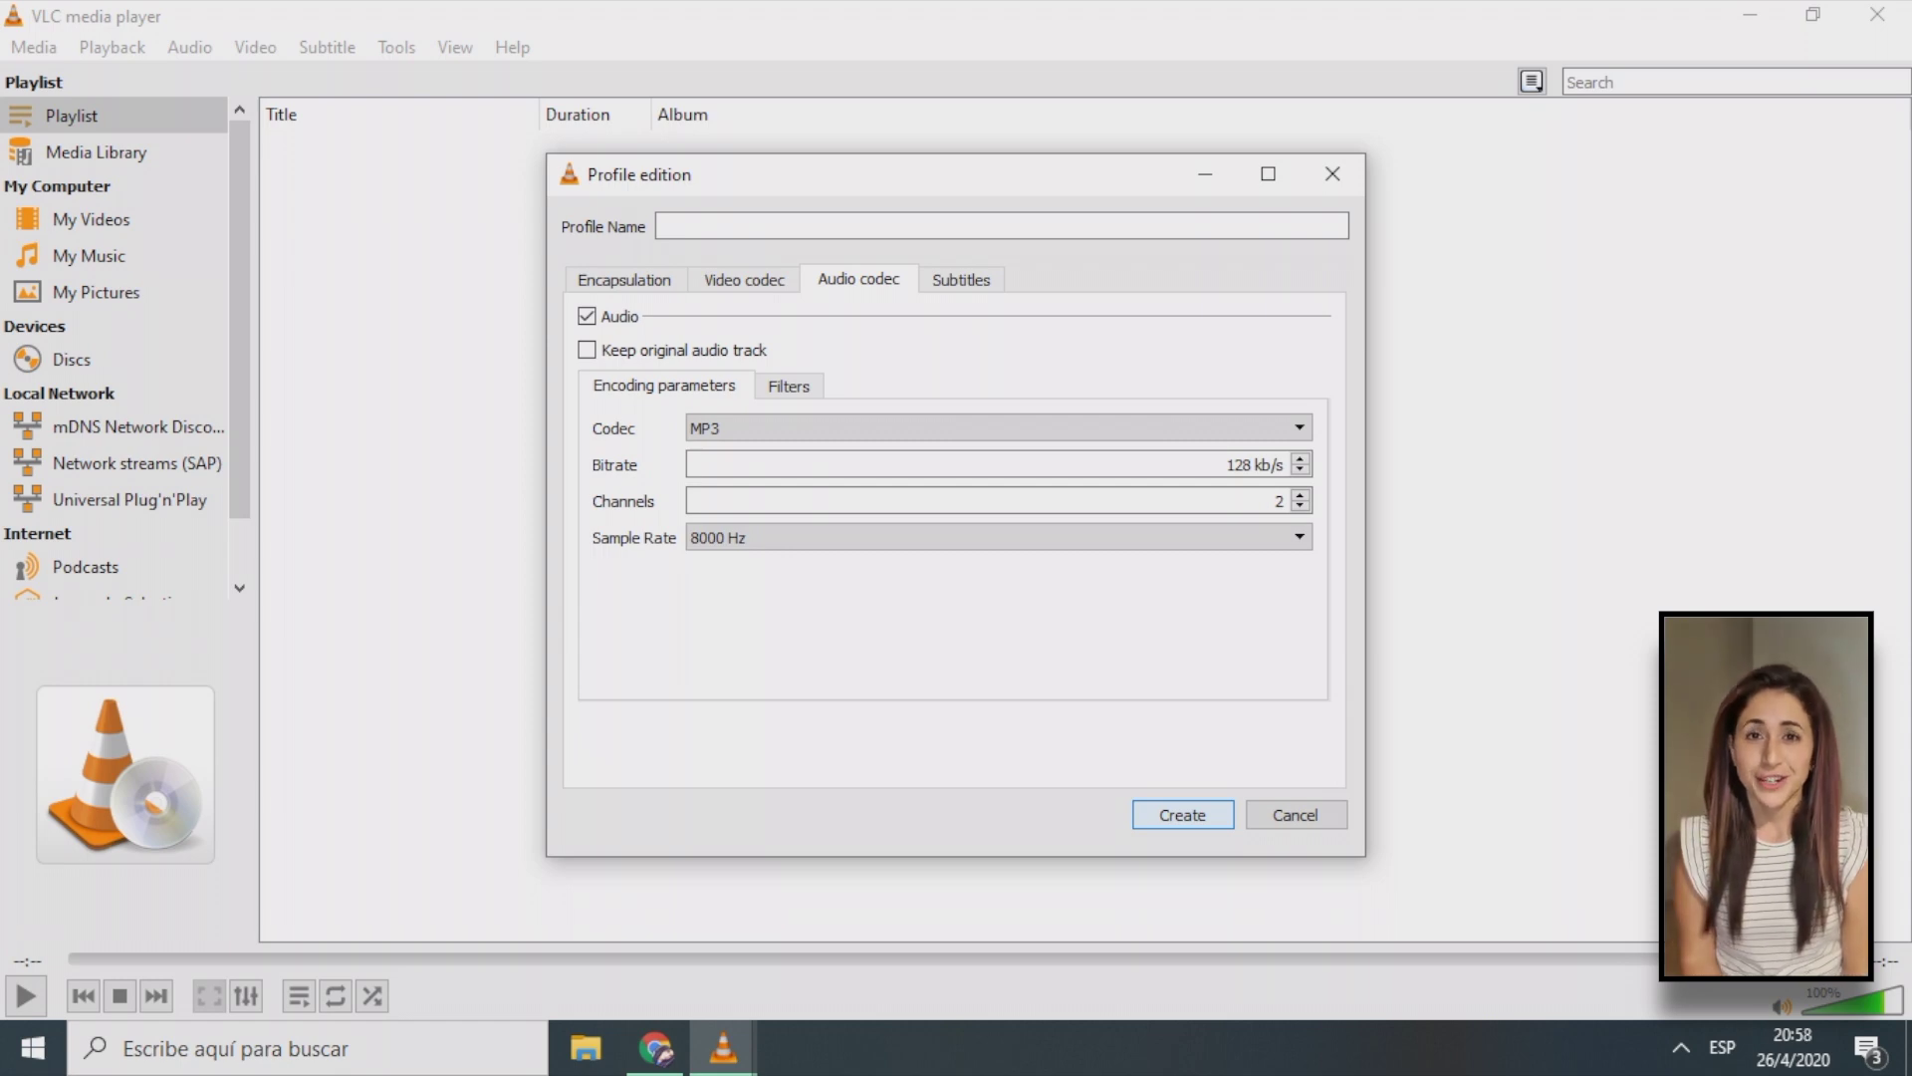
- Name the new profile CUSTOM and create it
key("Return")
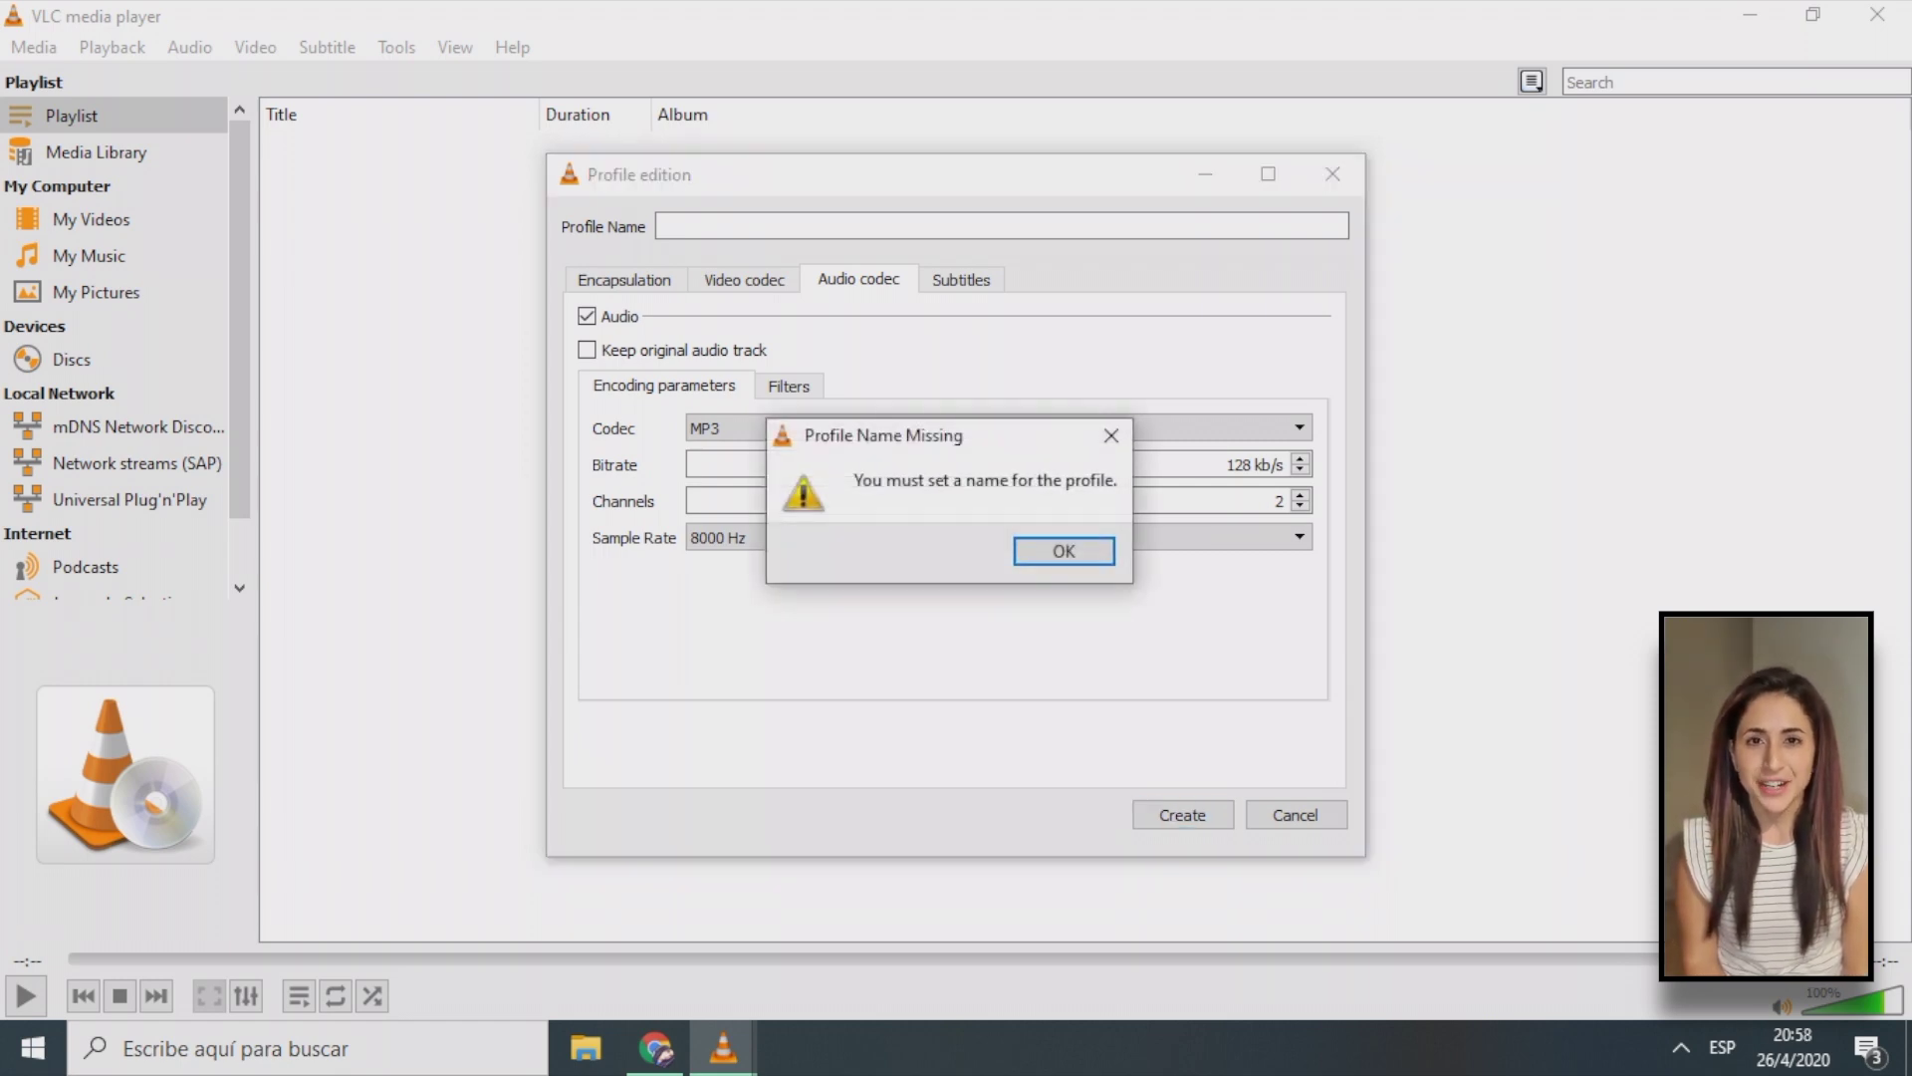
key("Return")
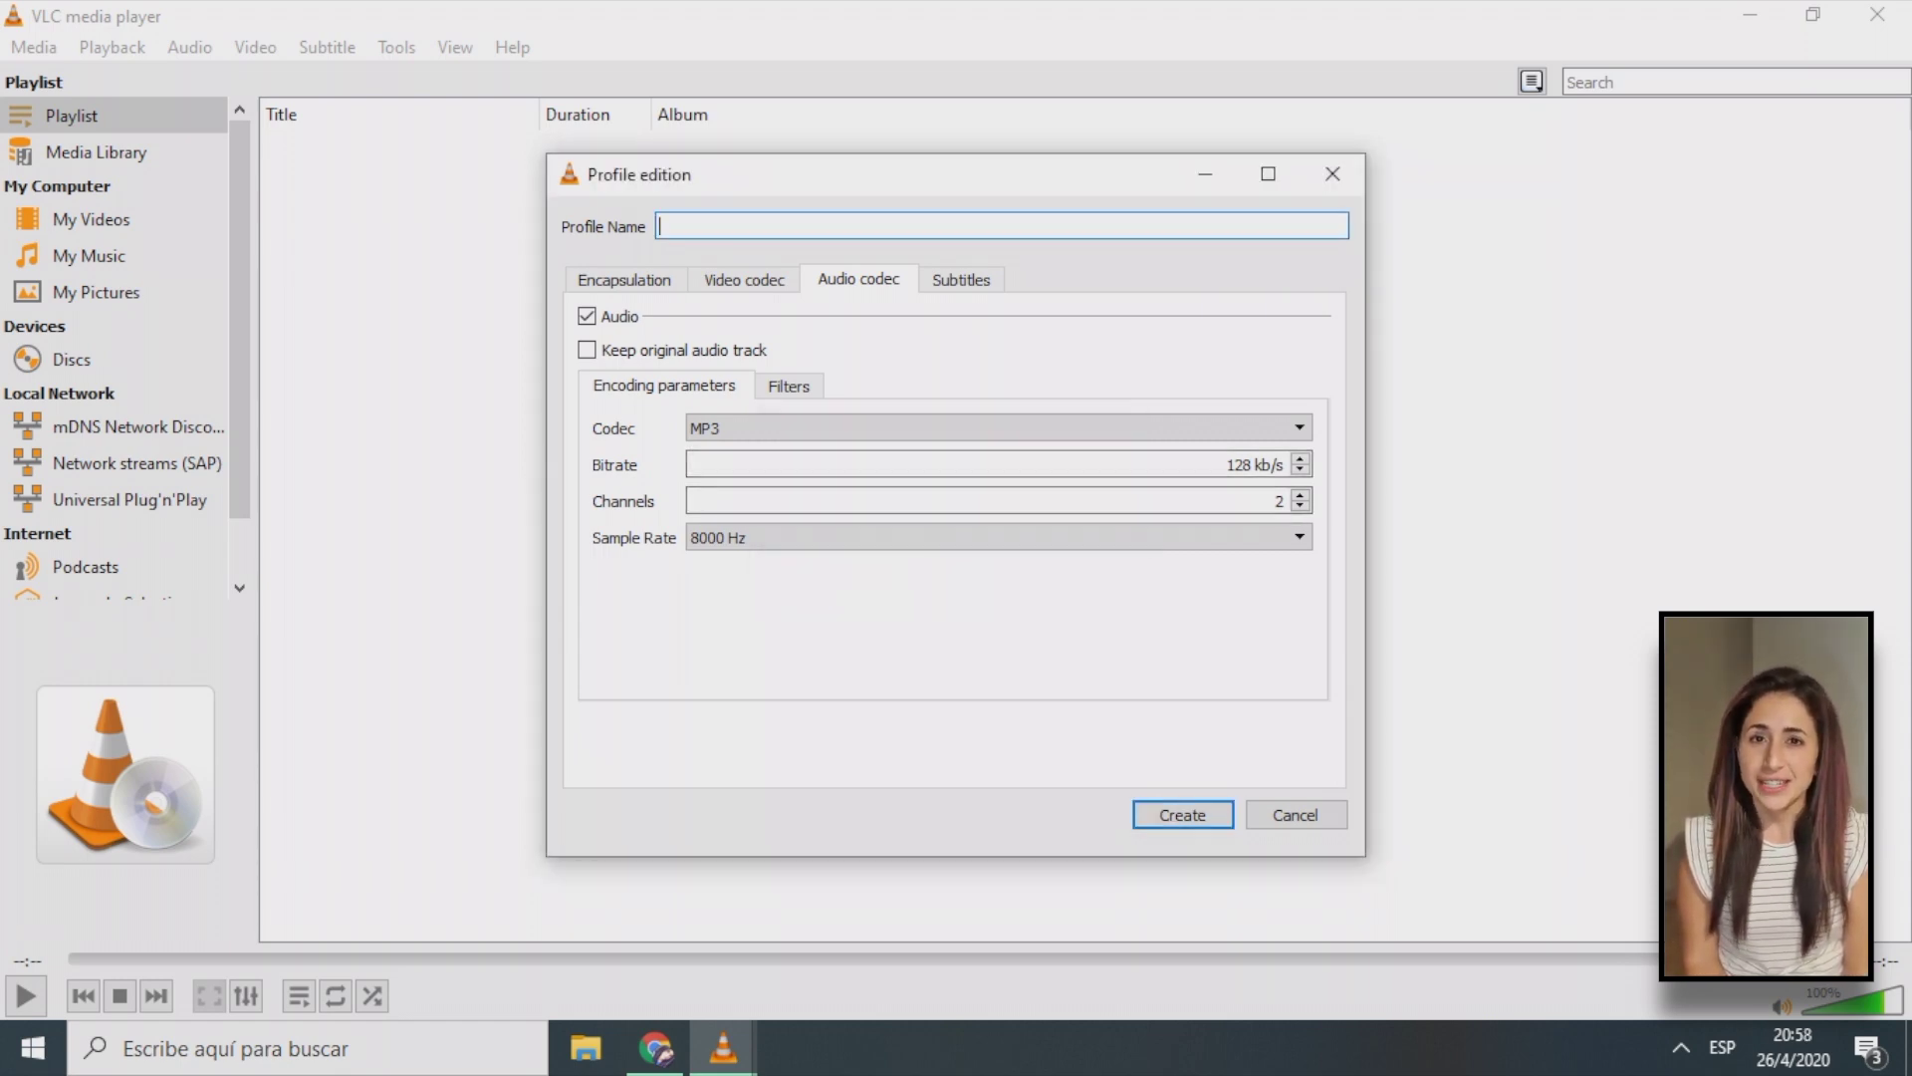
type("CUSTOM")
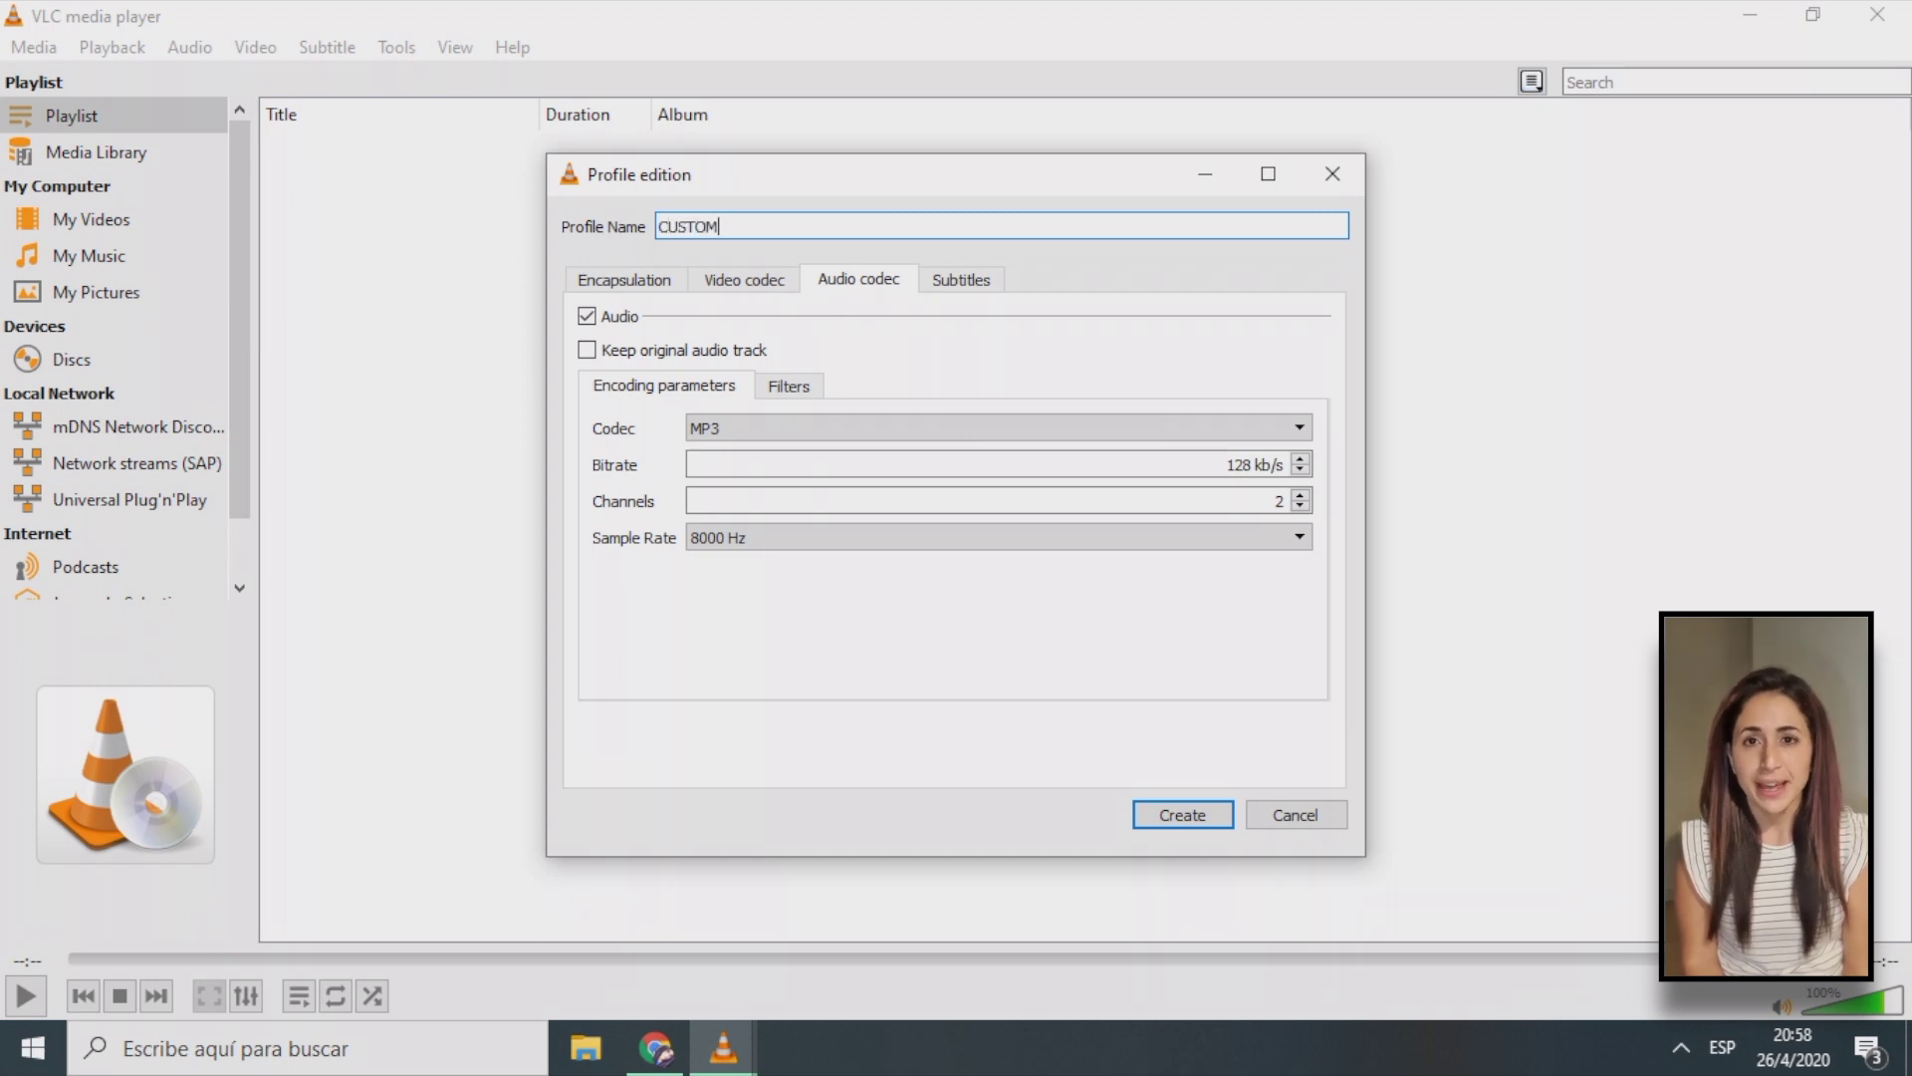
key("Return")
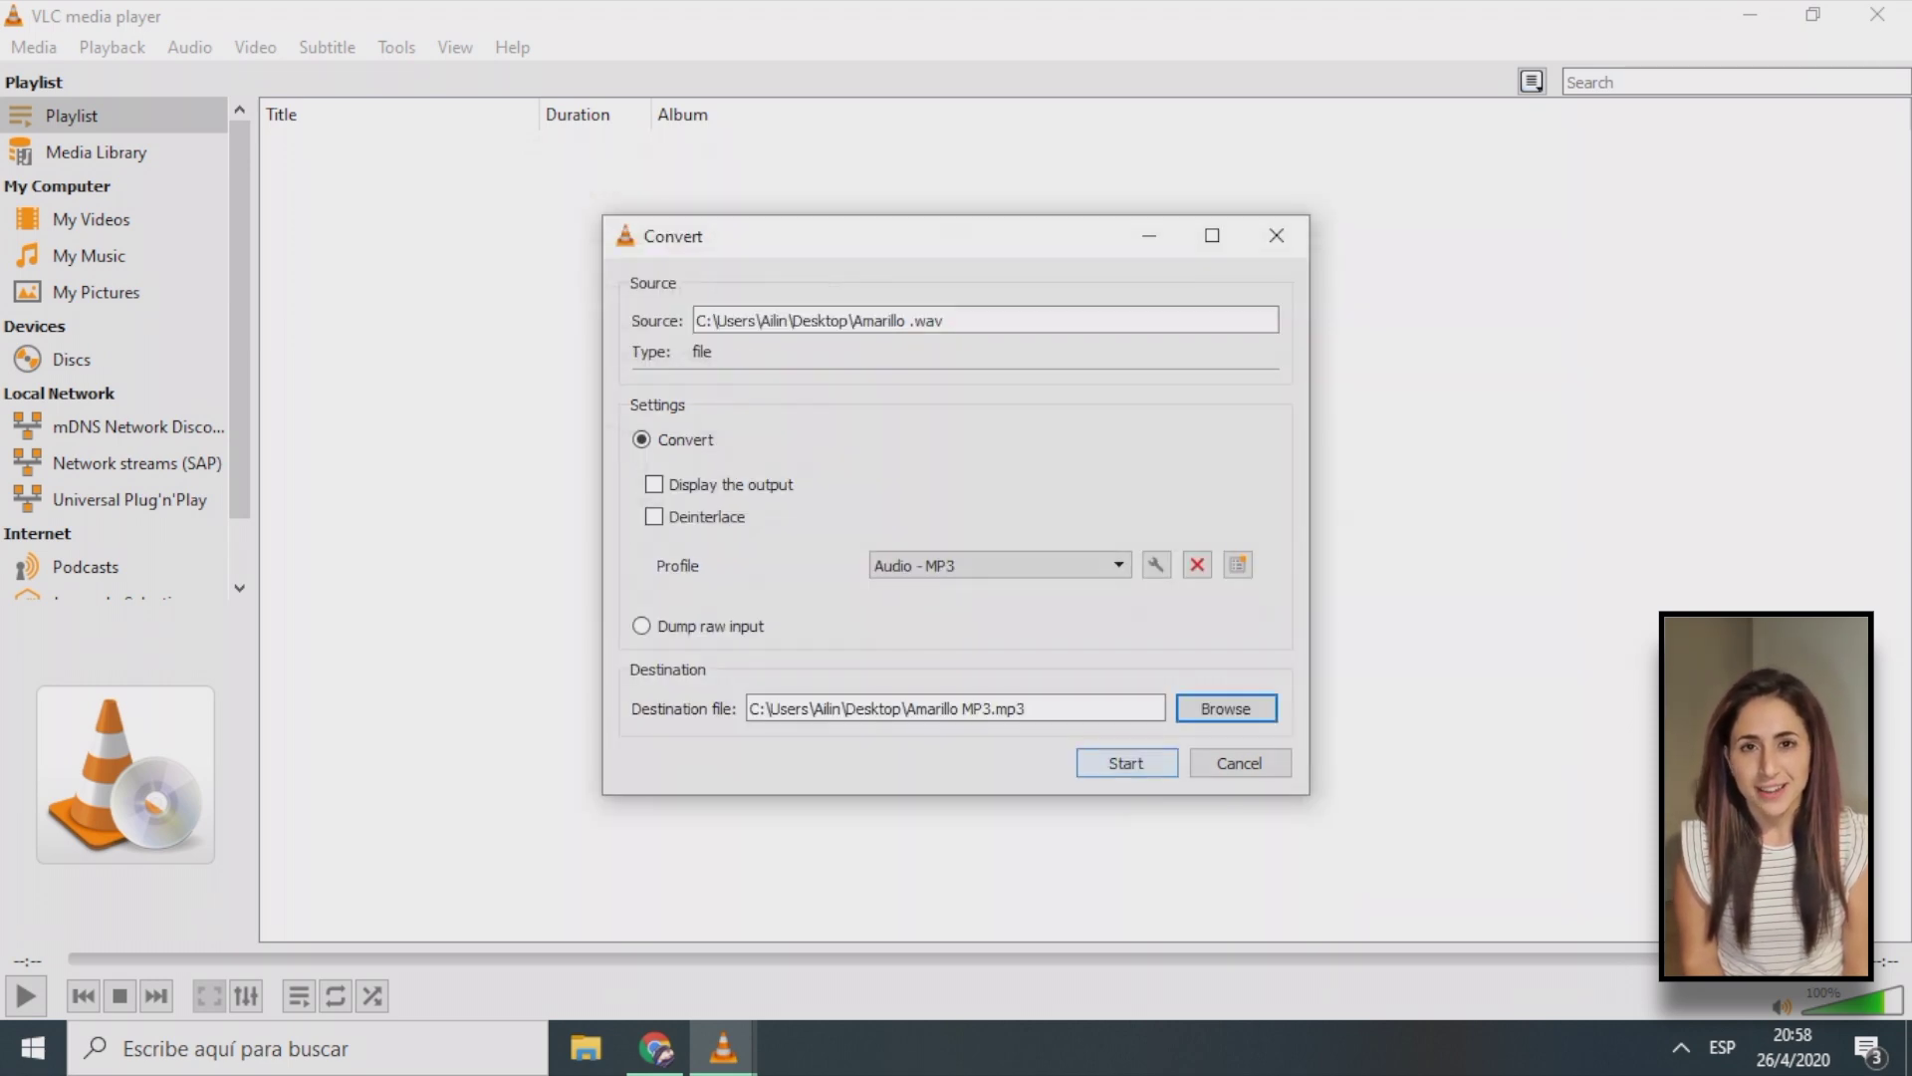
- Start converting the Amarillo WAV file to the MP3 destination file
key("Tab")
key("Return")
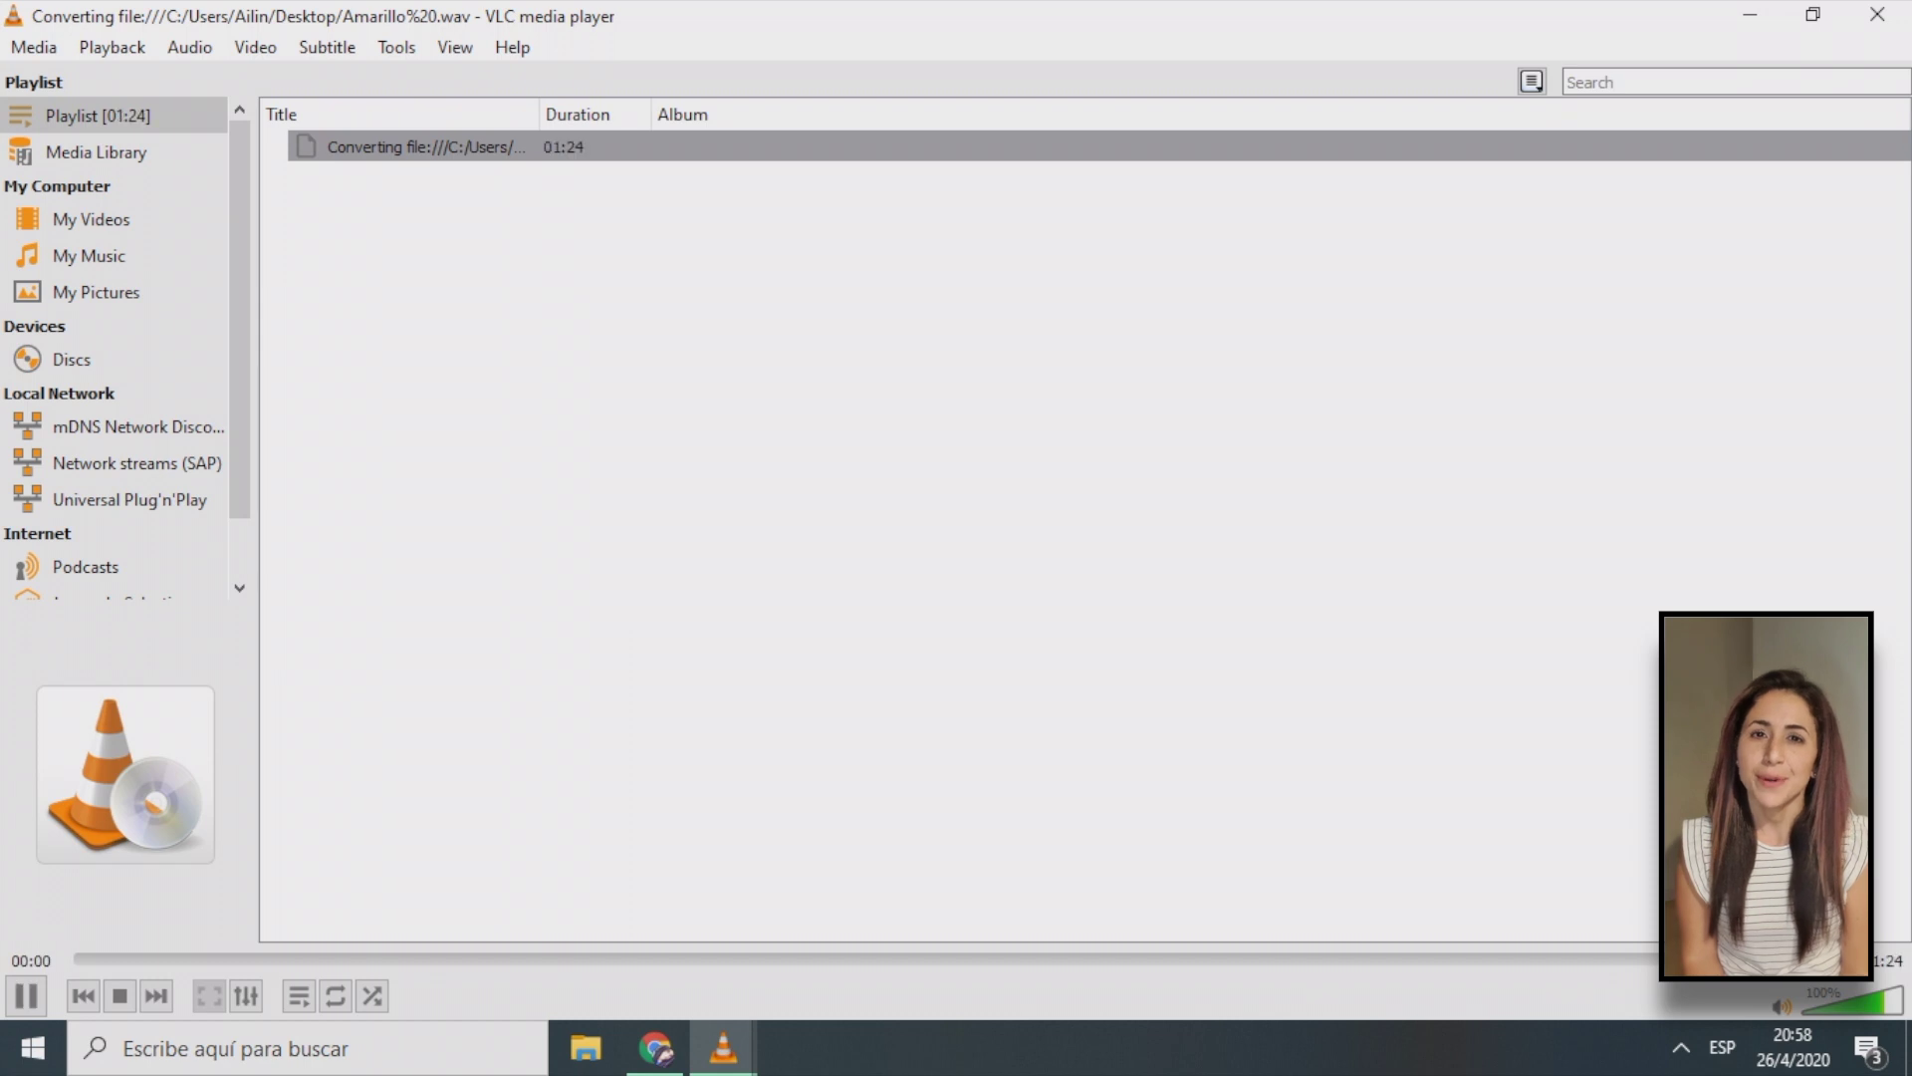